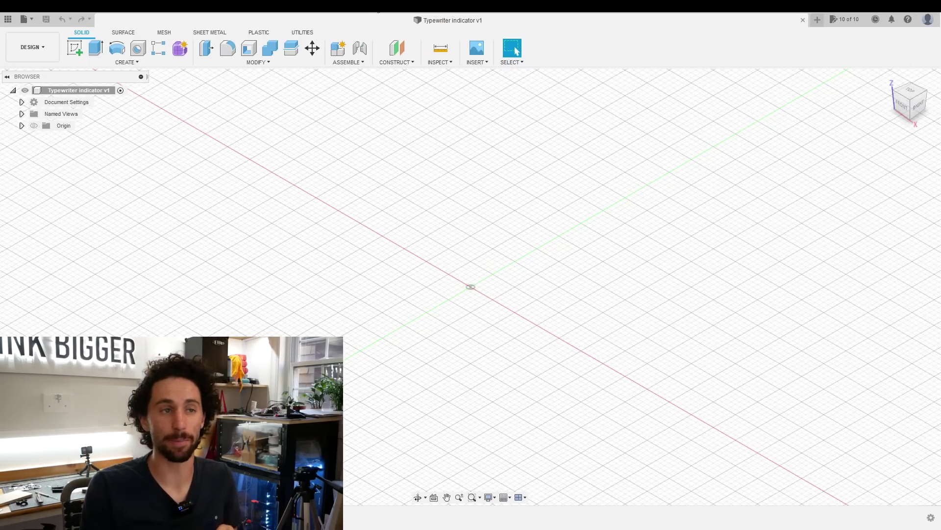
Add a user parameter named HandleDiameter with a value of 1.35 in.
left_click(264, 60)
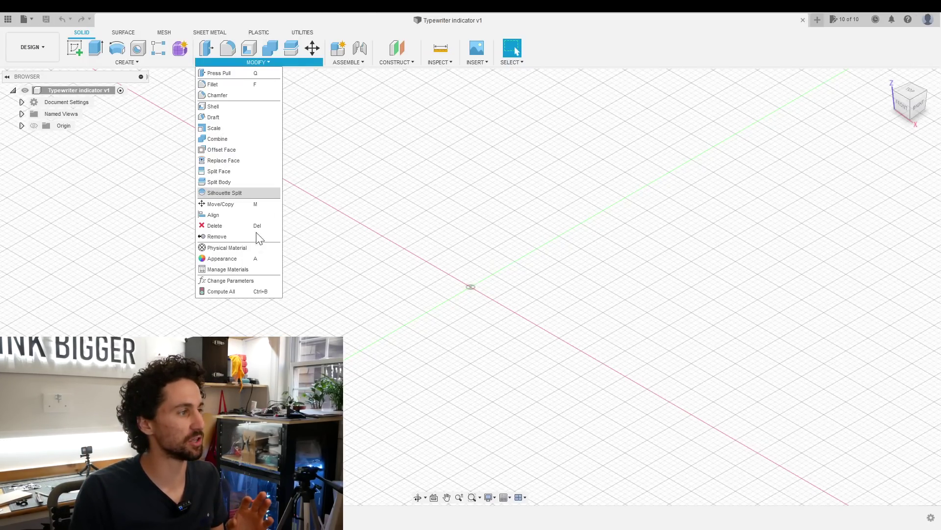
left_click(252, 284)
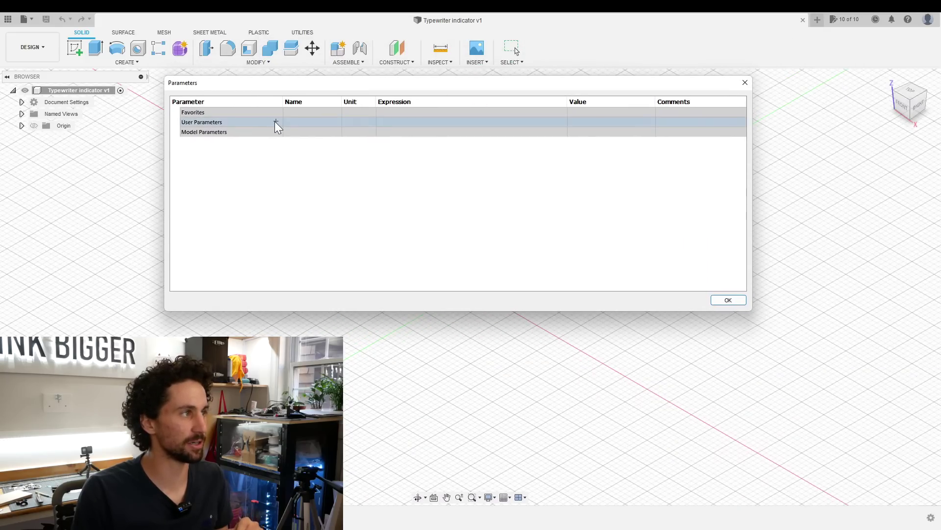
left_click(276, 122)
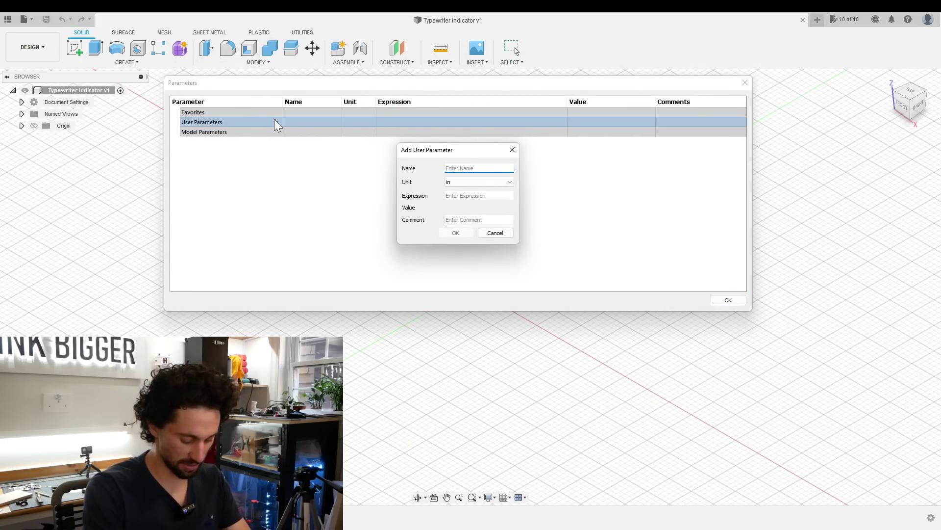
type("HandleDiameter")
Add user parameters CNCBitDiameter at 0.059 in, WoodThickness at 0.49 in and CylinderDiameter at 0.65 in.
type("CNC")
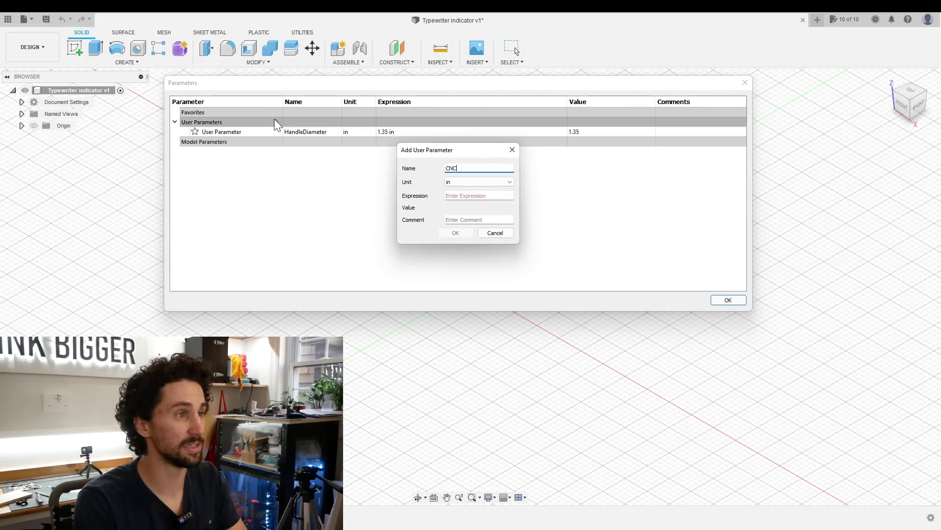
type("er")
key("Tab")
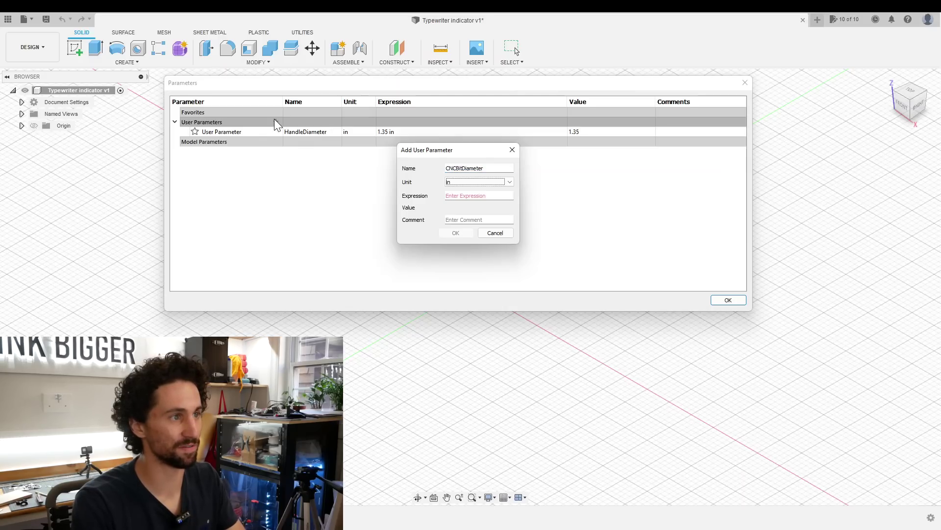
key("Tab")
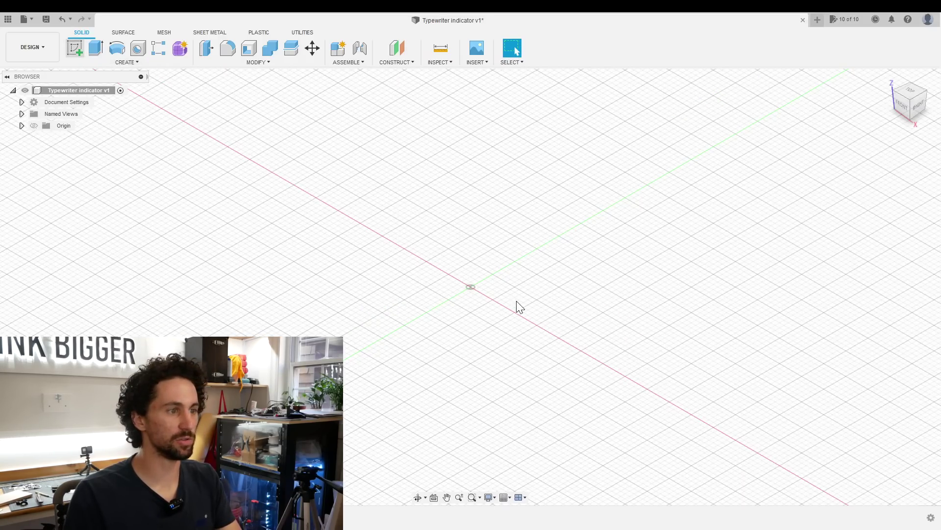
Start a sketch on the horizontal plane and draw a 0.65 in circle at the origin, driven by CylinderDiameter.
key("s")
left_click(523, 289)
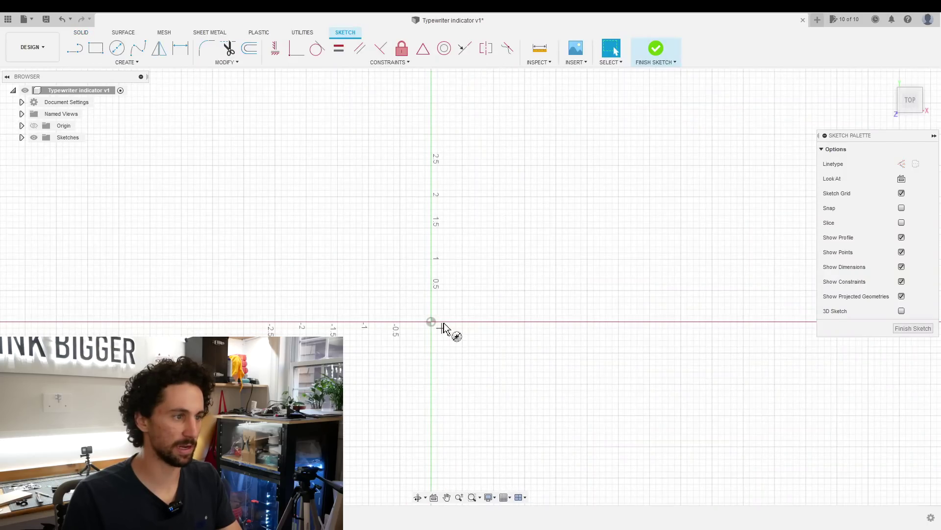
key("c")
left_click(431, 321)
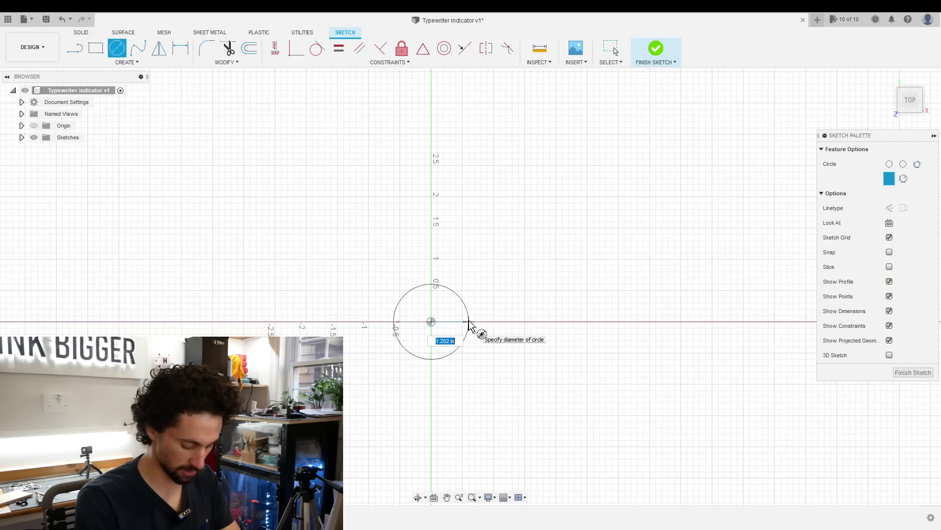
type("0.65")
key("Return")
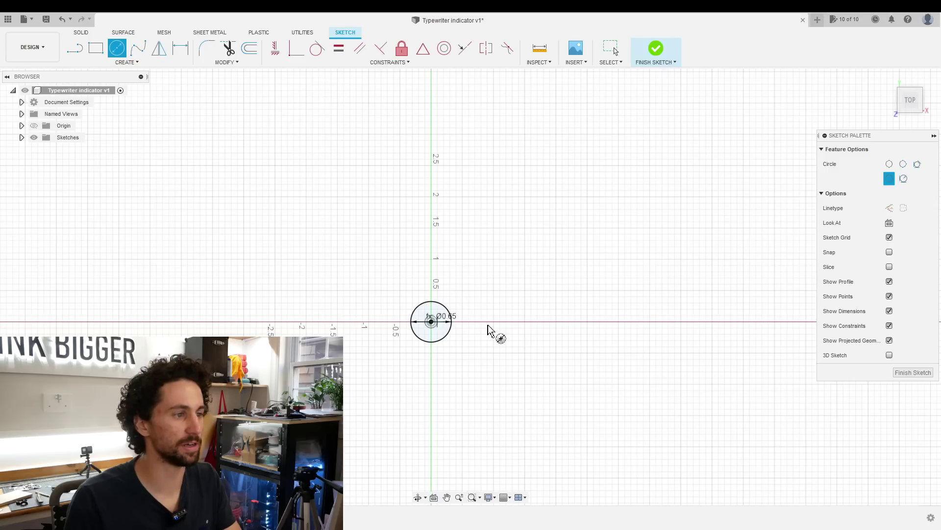
Sketch a larger concentric circle at the origin with its diameter set to the HandleDiameter parameter.
left_click(431, 321)
type("handleDiameter")
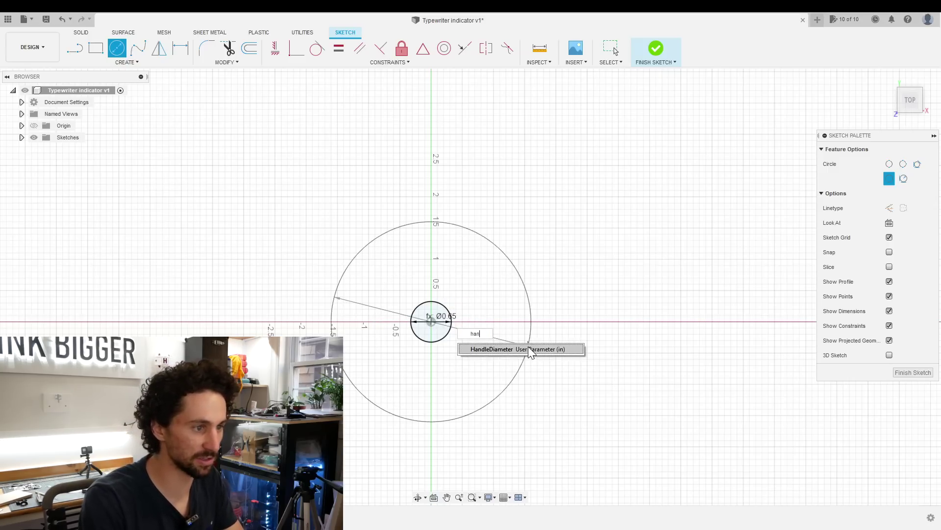
key("Return")
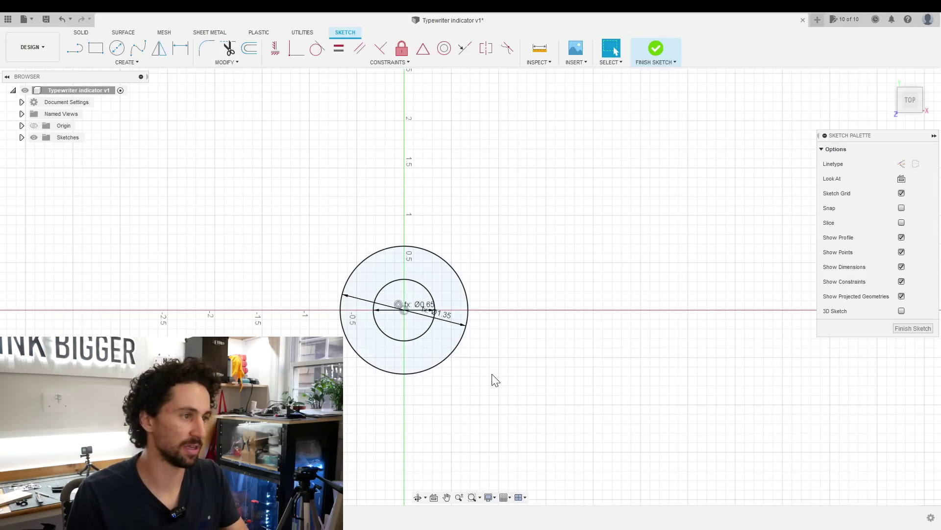
Sketch a third concentric circle between the other two, with an expression-driven diameter of 1.00 in.
key("c")
left_click(404, 310)
scroll(444, 353, "up", 3)
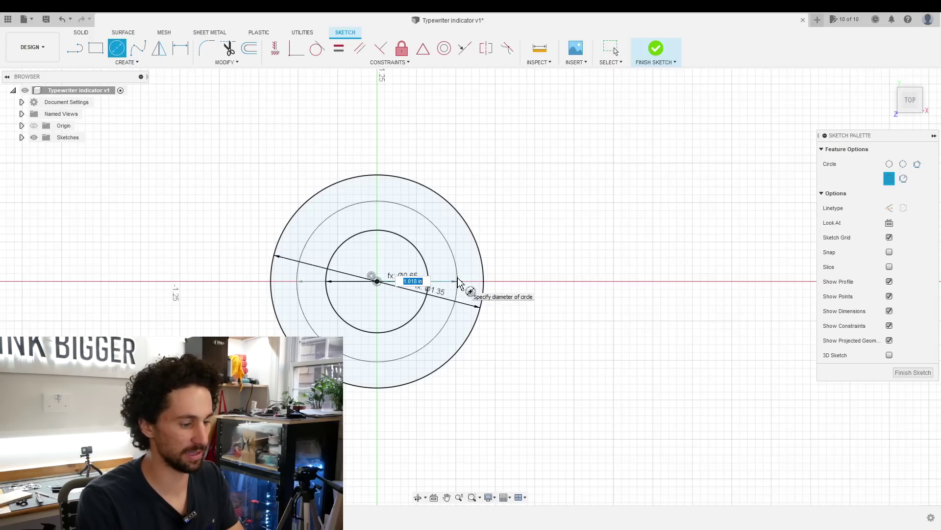
type("1")
key("Return")
key("Escape")
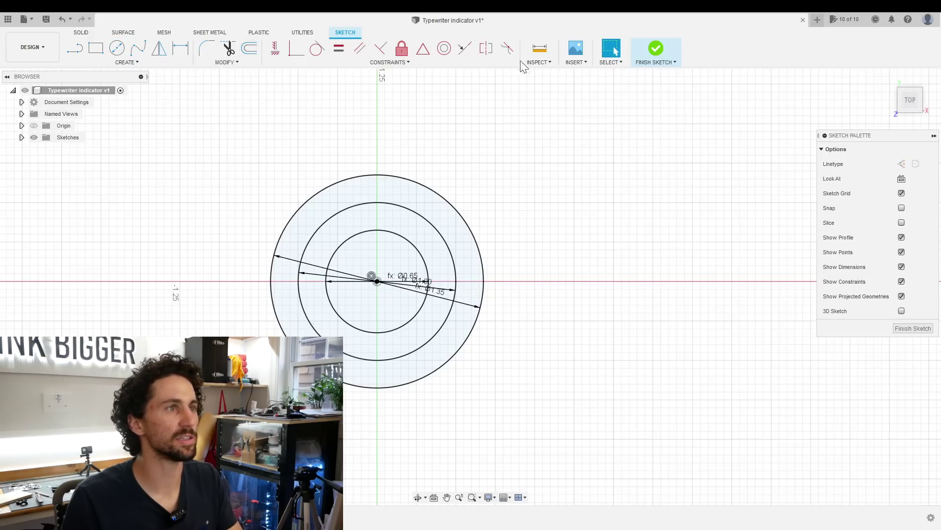
Measure the gap between the inner and middle circles.
key("i")
left_click(427, 271)
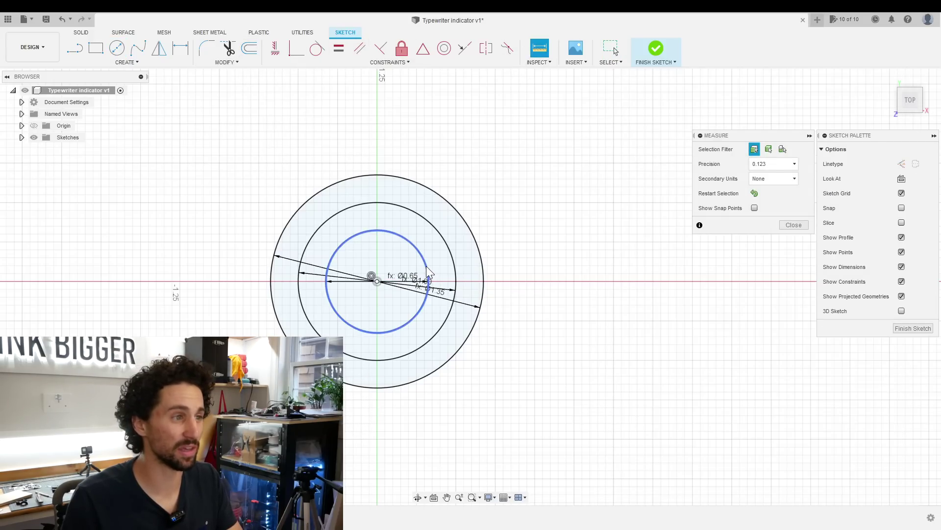
left_click(454, 265)
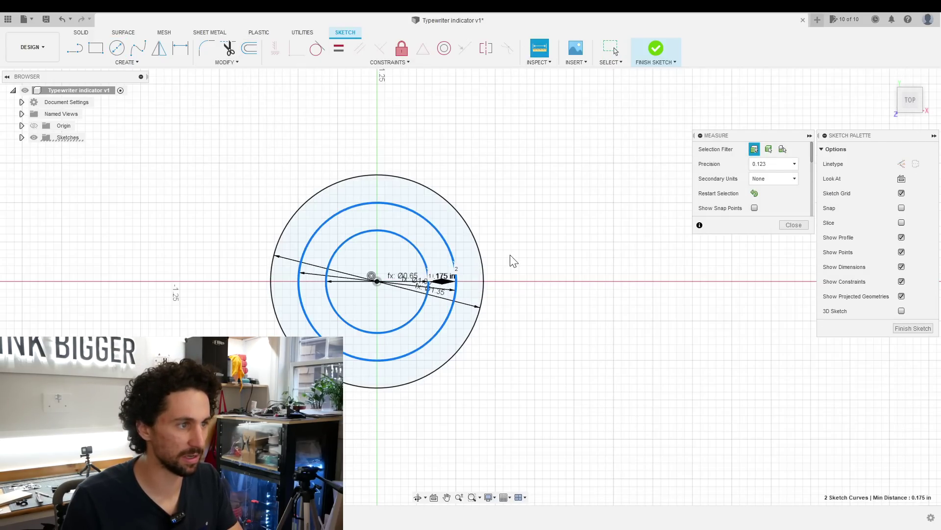
scroll(539, 273, "up", 3)
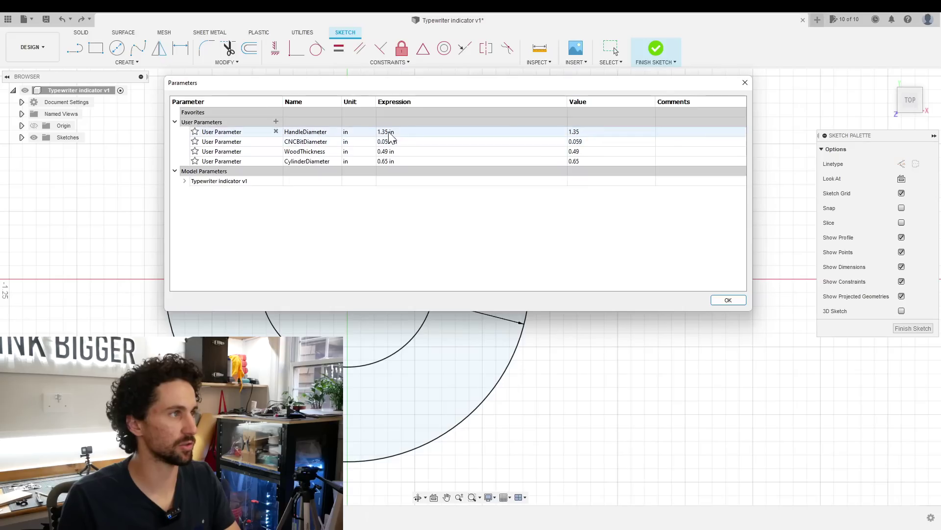
Set the HandleDiameter parameter to 1.6 in and measure the gap between the middle and outer circles.
left_click(389, 133)
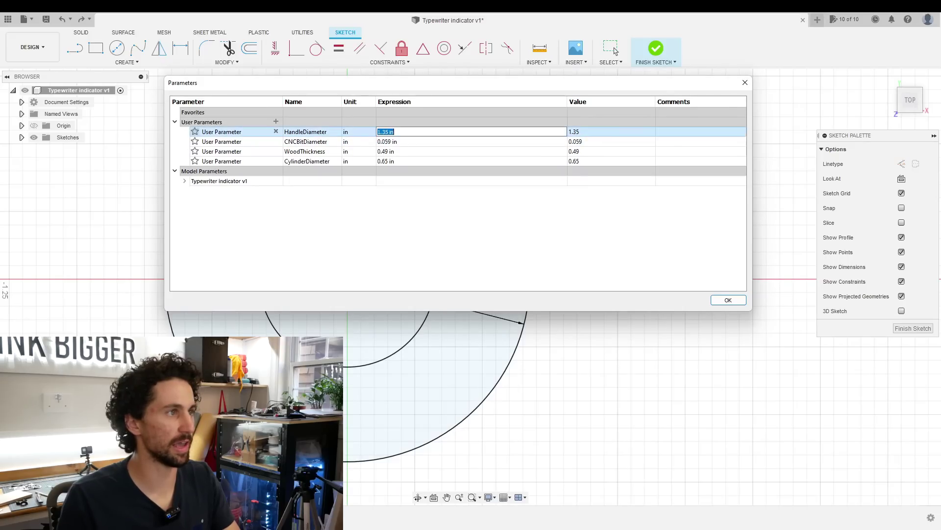
type("1.6")
key("Return")
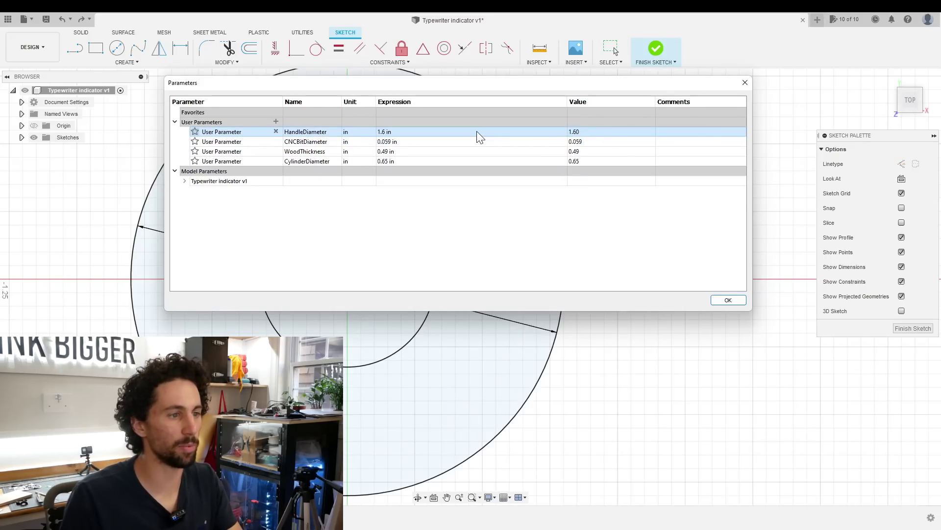
left_click(728, 301)
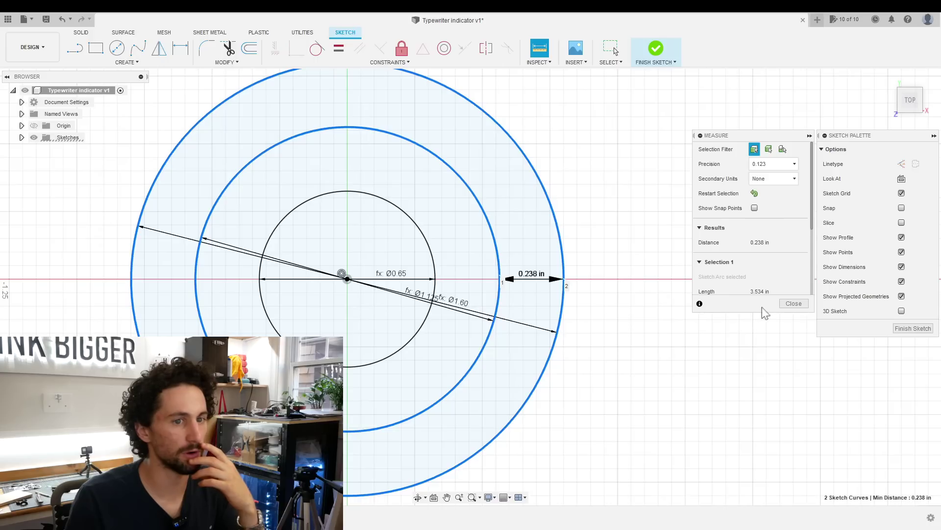
left_click(793, 305)
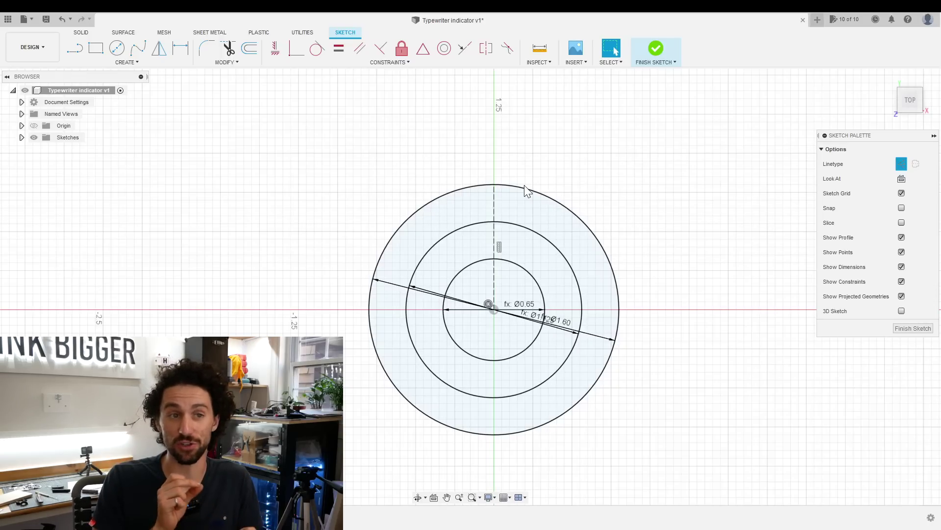
Try to sketch a circle of CNCBitDiameter centred where the vertical construction line meets the outer circle.
scroll(525, 184, "up", 3)
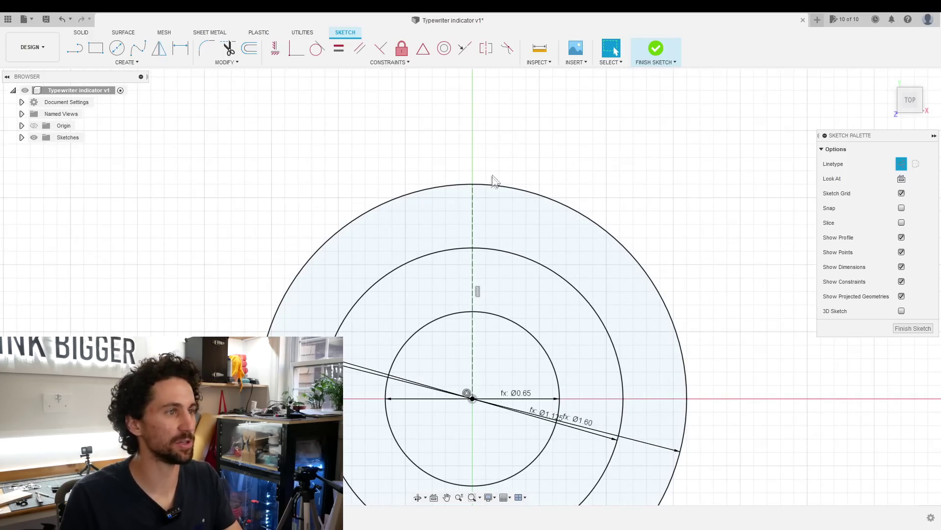
left_click(901, 163)
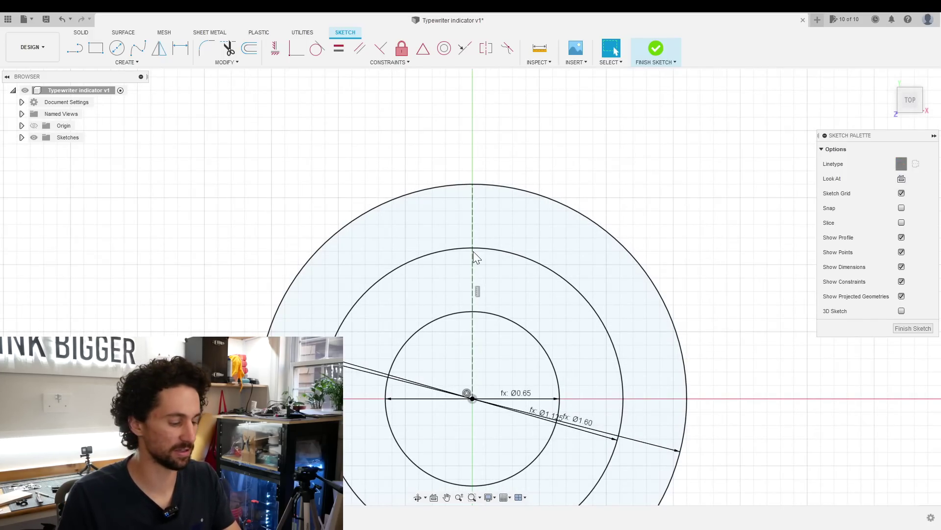
key("c")
left_click(473, 184)
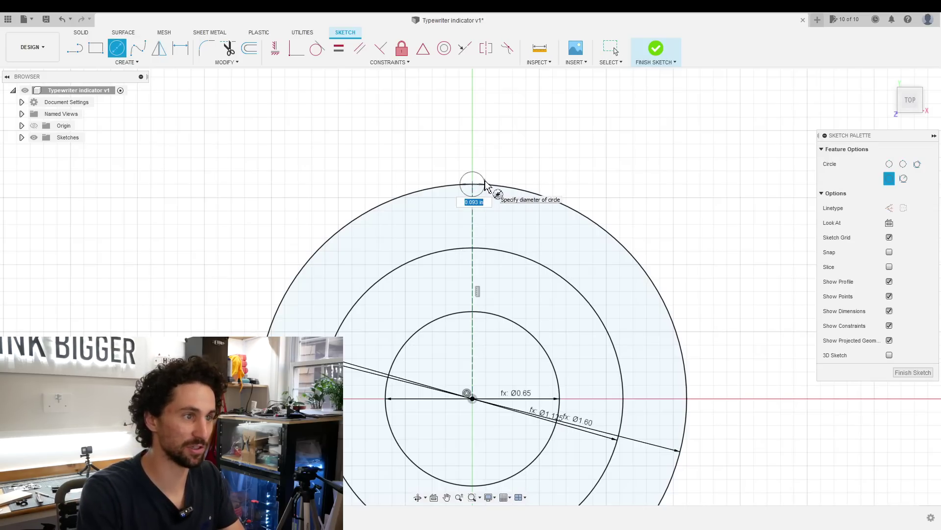
key("BackSpace")
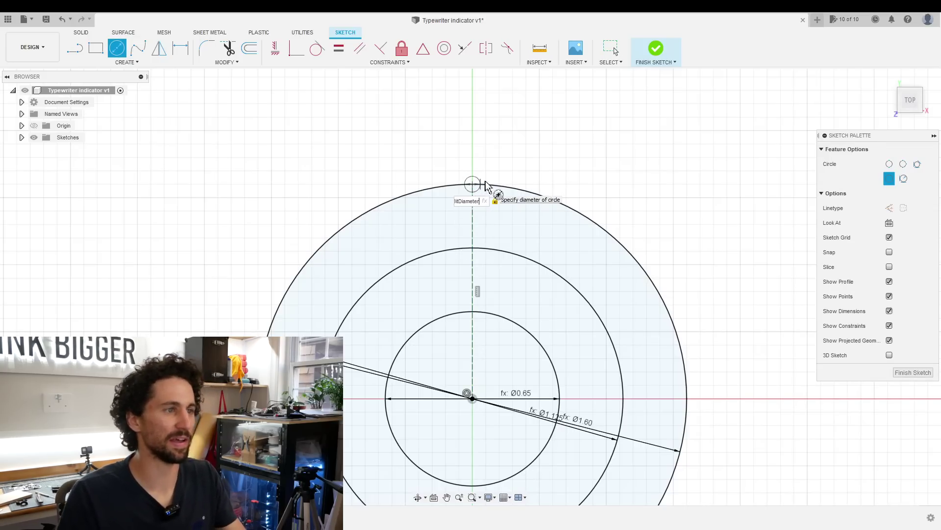
scroll(485, 185, "down", 3)
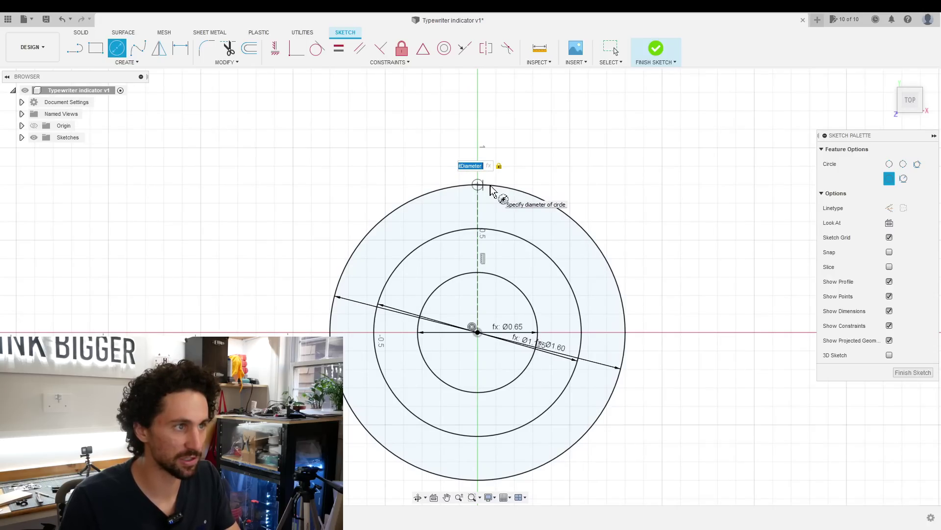
Sketch a dovetail notch at the outer circle's top, 0.10 in deep with 0.07 in half-width and 100° sides, mirrored about the construction line.
scroll(491, 190, "up", 3)
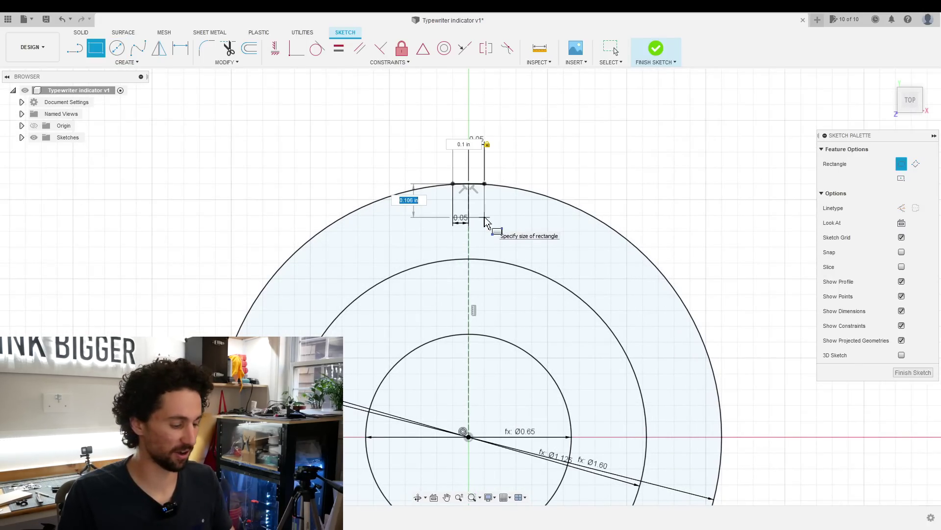
key("Return")
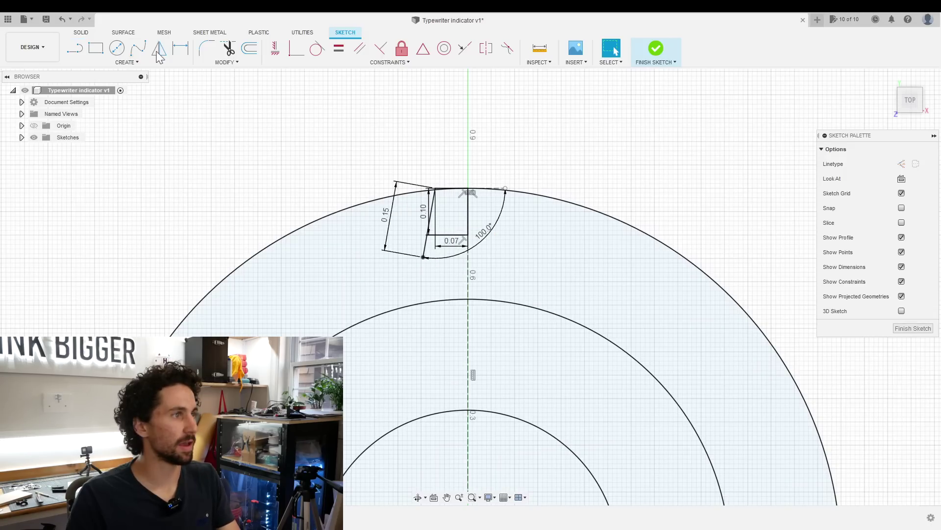
left_click(507, 234)
key("Escape")
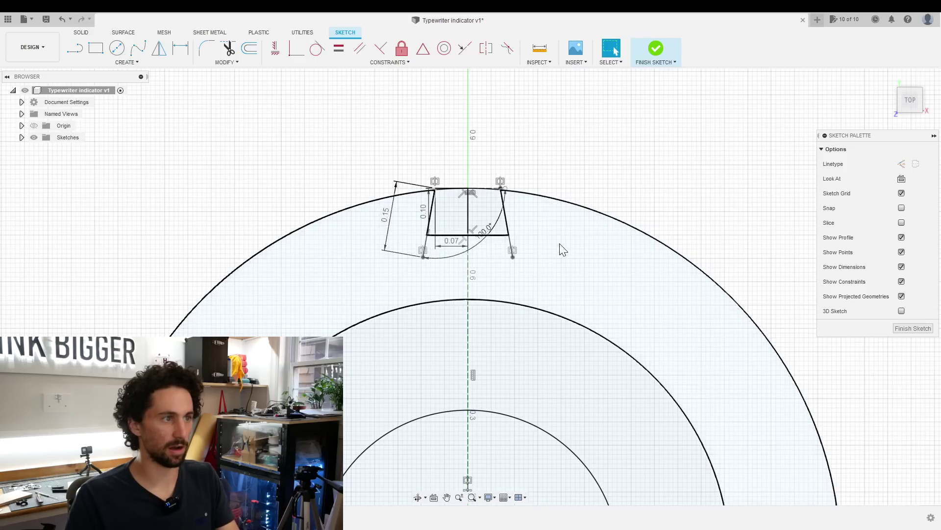
Extrude the outer ring profile together with the notch areas by the WoodThickness parameter as a new body.
scroll(679, 237, "down", 5)
left_click(624, 268)
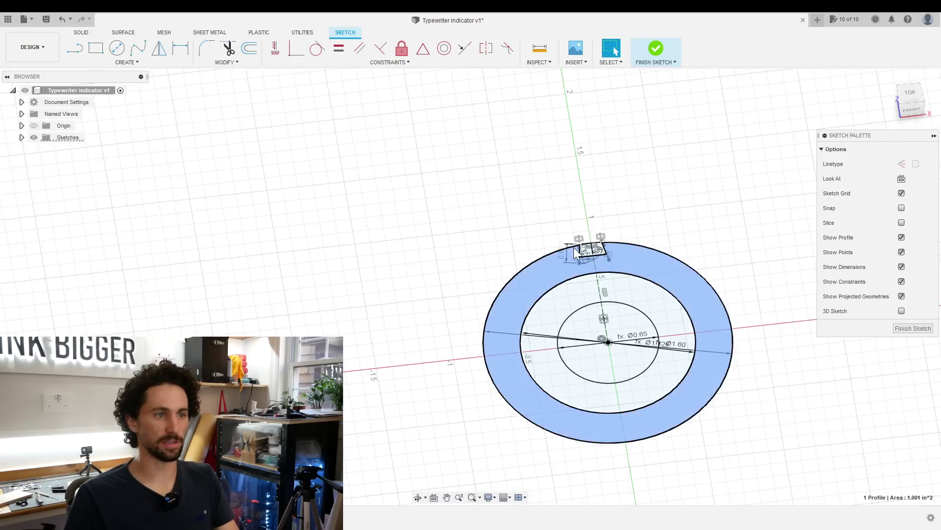
scroll(578, 252, "up", 5)
left_click(622, 254, "shift")
scroll(561, 295, "down", 5)
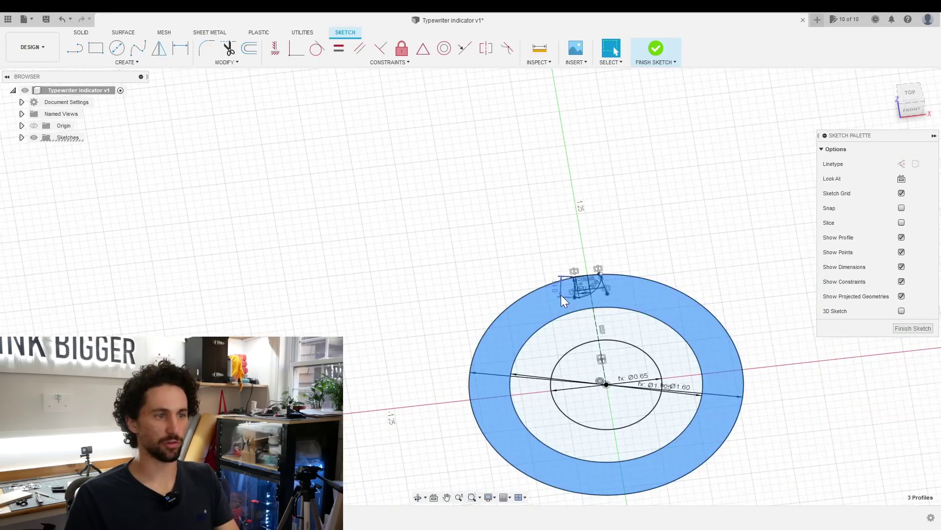
right_click(562, 295)
left_click(588, 280)
type("WoodThickness")
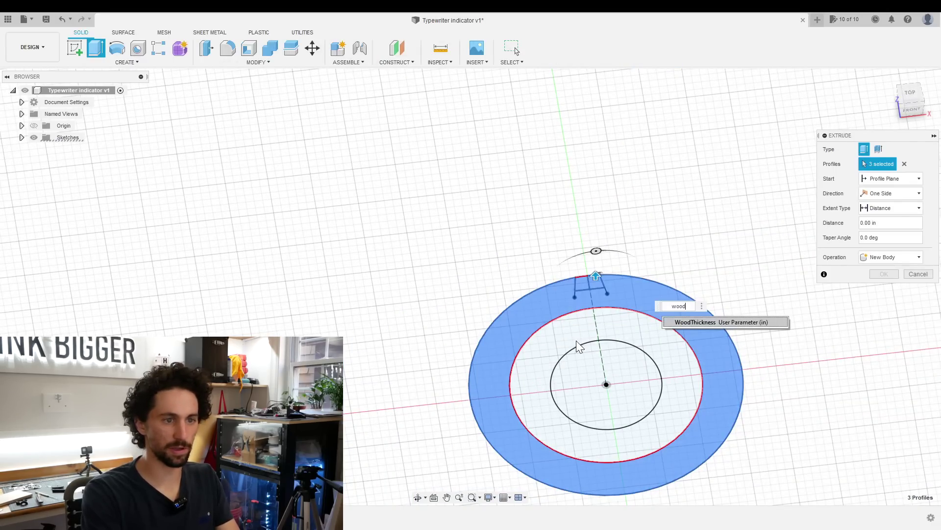
key("Return")
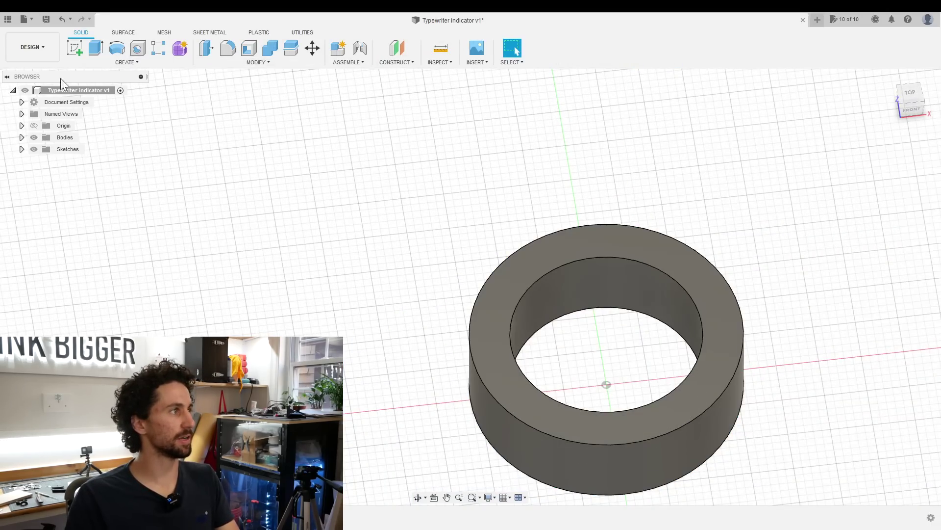
Cut the dovetail notch profile through the full thickness of the ring with Extrude.
left_click(95, 47)
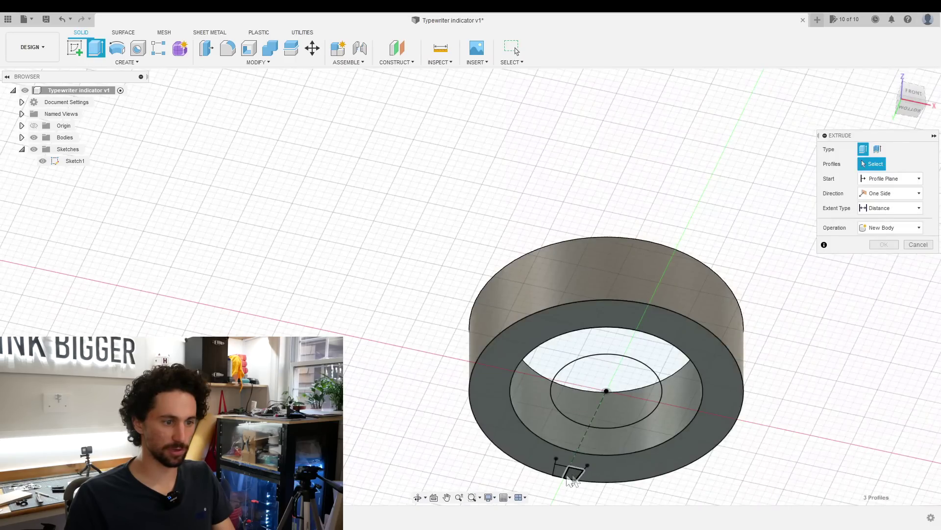
left_click(569, 475)
key("Return")
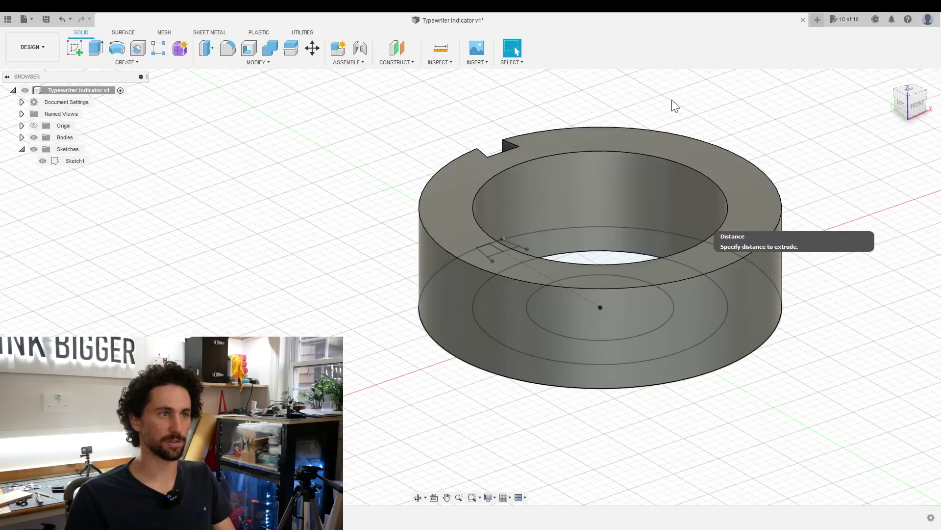
Pattern the dovetail notch feature in a full circle around the ring's vertical axis with a quantity of 11.
left_click(143, 65)
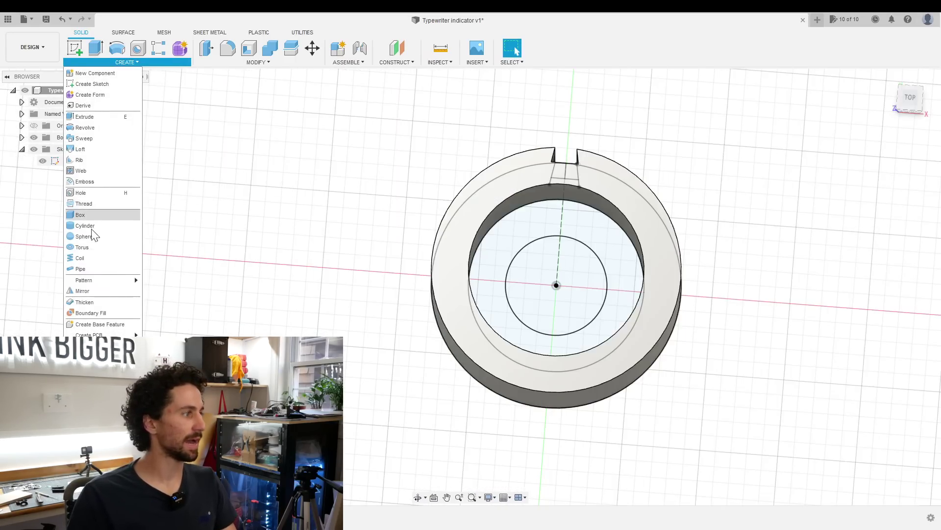
mouse_move(101, 280)
left_click(169, 291)
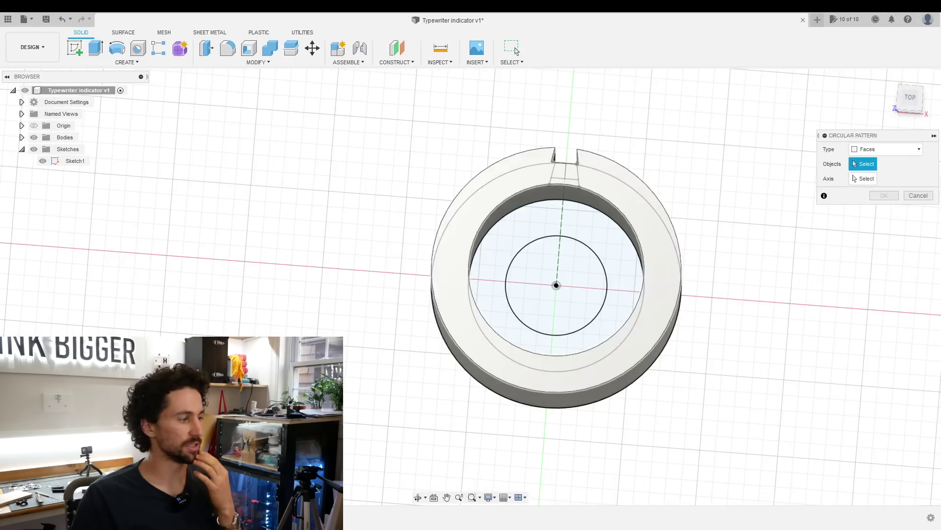
left_click(883, 153)
left_click(867, 179)
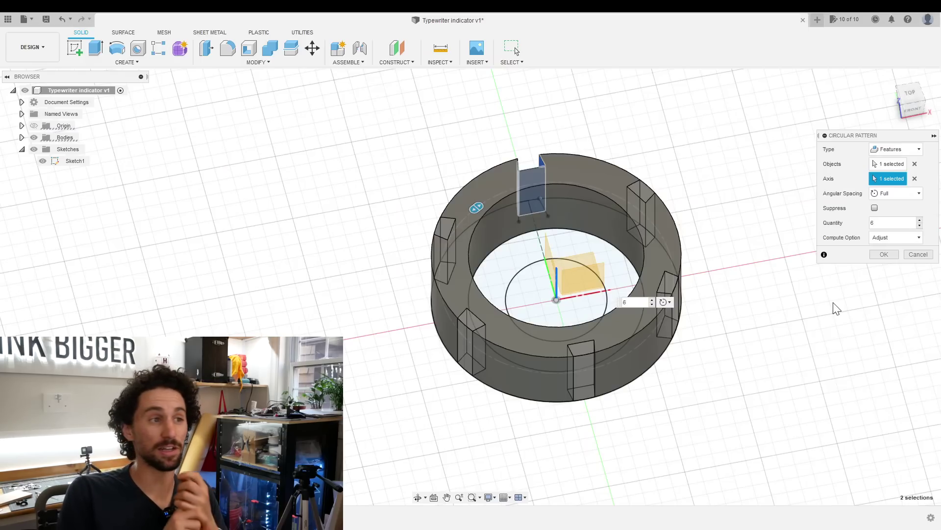
type("11")
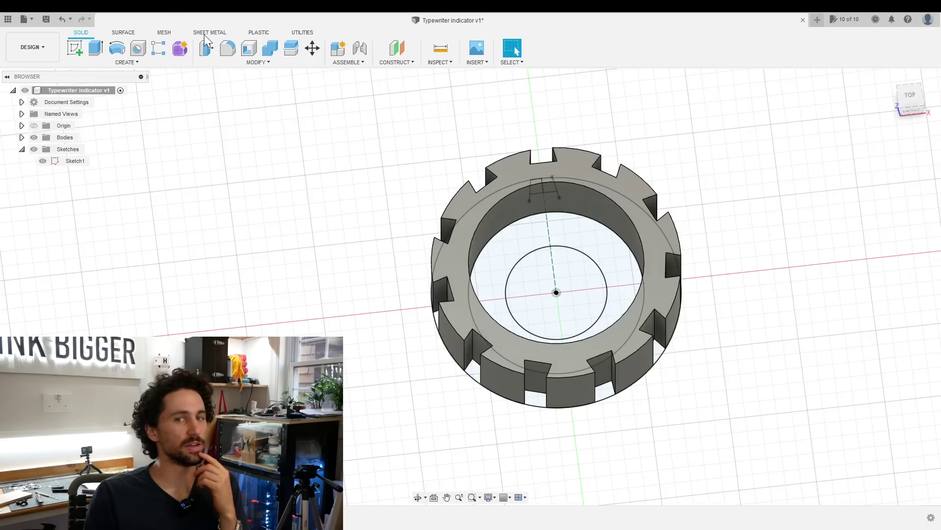
Export the notched outer ring as an SVG with Export to Origin, using Single Solid Body as the input type.
left_click(303, 33)
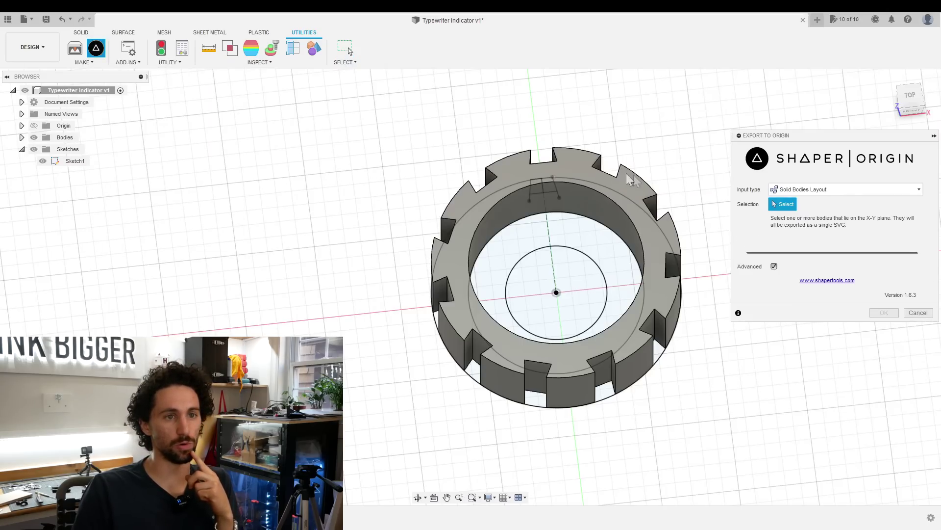
left_click(808, 190)
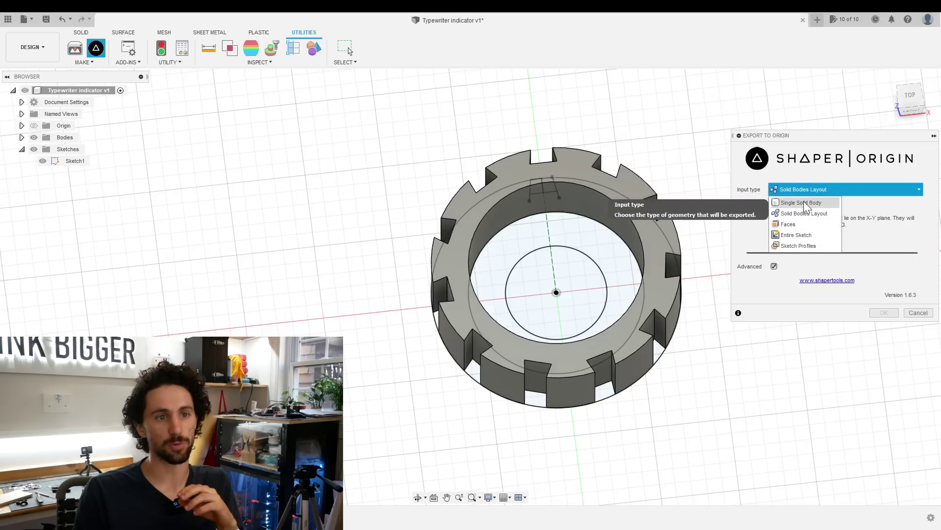
left_click(804, 202)
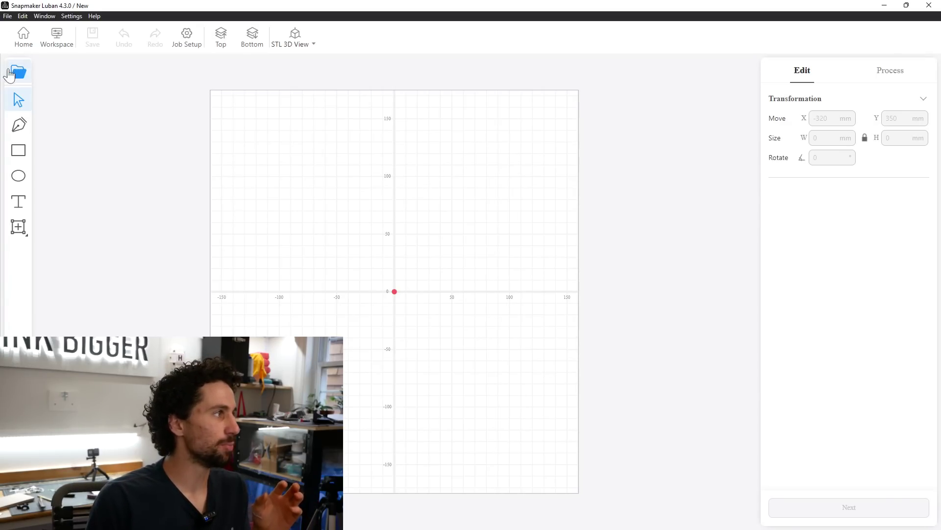
Switch to Snapmaker Luban, import the outer ring SVG and create an Outline toolpath 11 mm deep with the Flat End Mill 1.5.
left_click(15, 71)
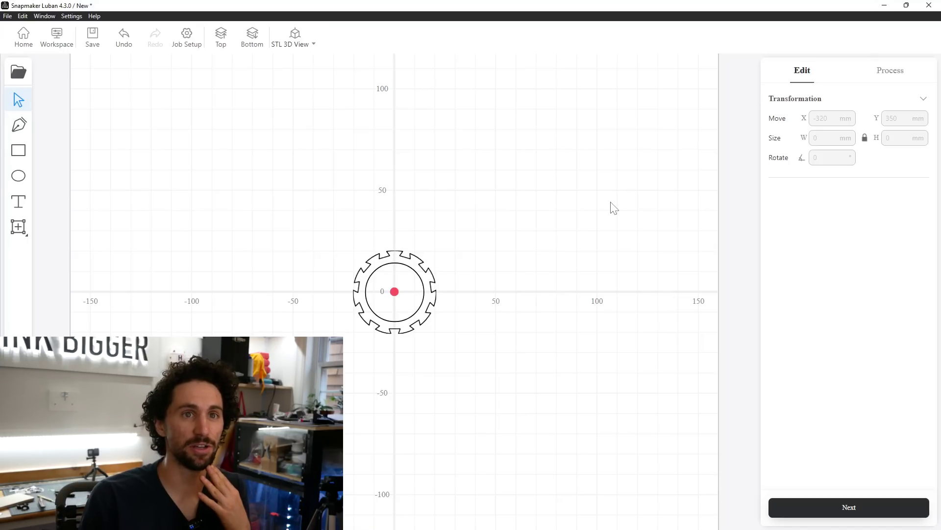
left_click(889, 72)
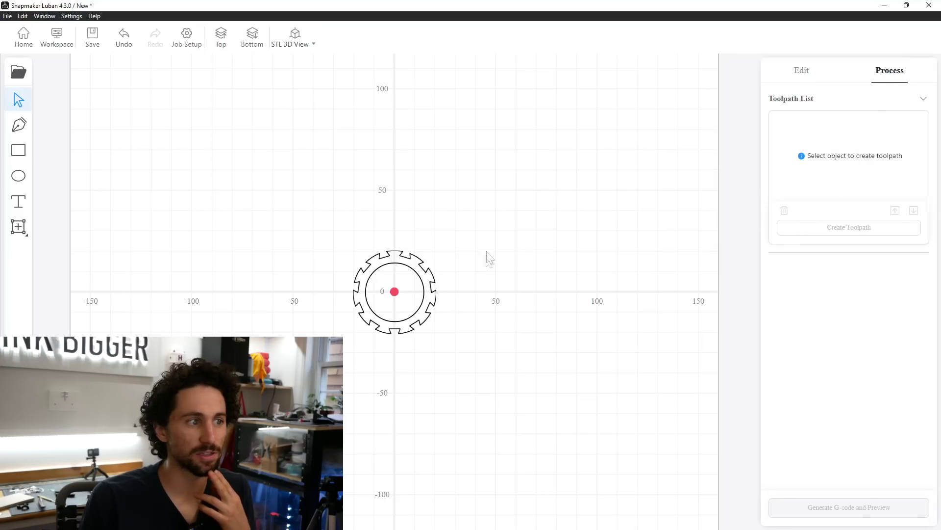
key("ctrl+a")
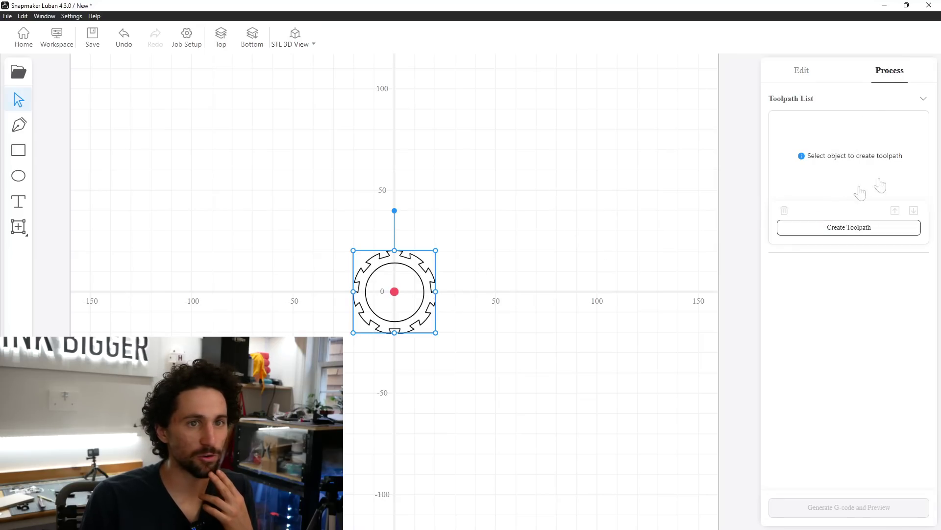
left_click(849, 228)
left_click(518, 185)
left_click(514, 221)
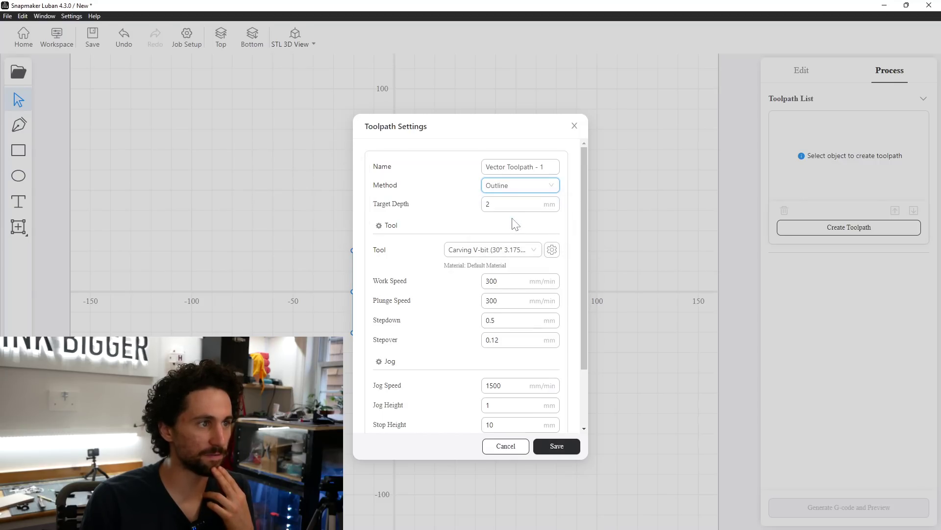
left_click(493, 249)
left_click(493, 299)
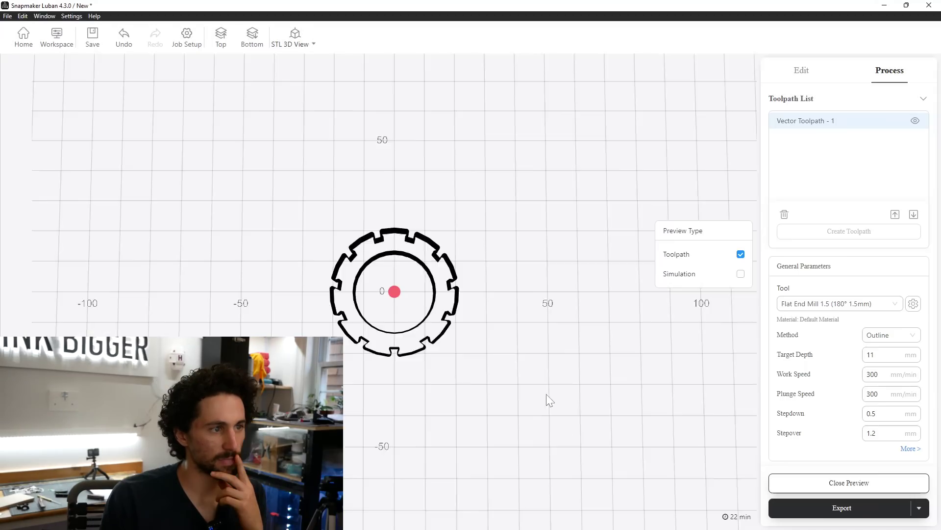
left_click_drag(548, 398, 590, 325)
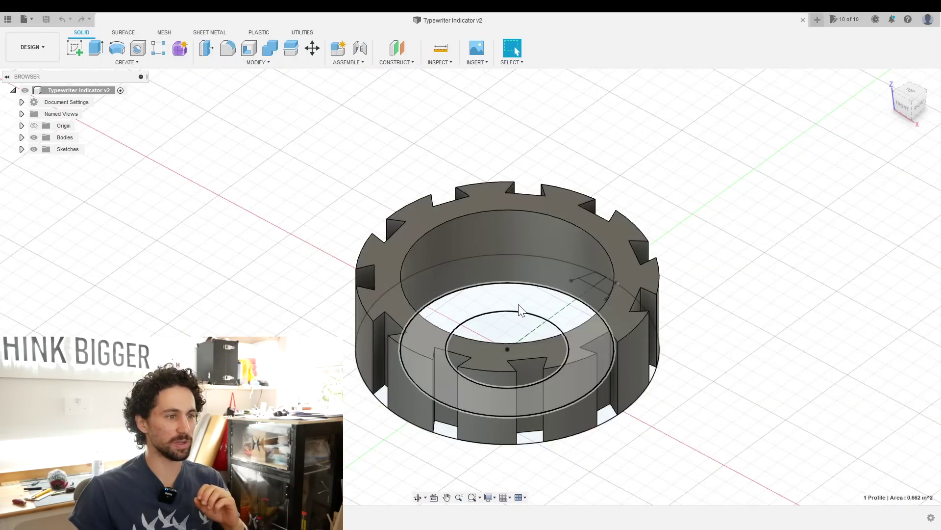
Switch to Fusion 360 and extrude the inner ring profile 0.49 in as a new body.
right_click(518, 304)
left_click(516, 345)
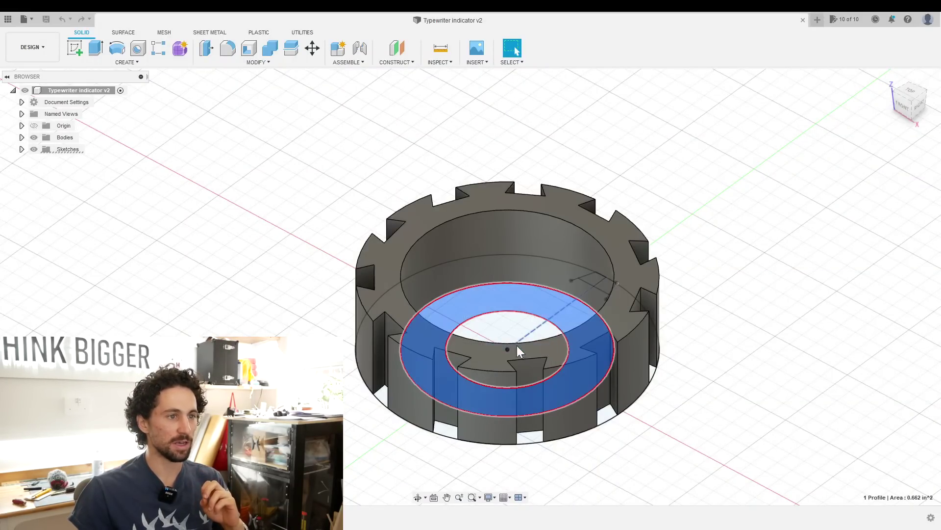
left_click(622, 237)
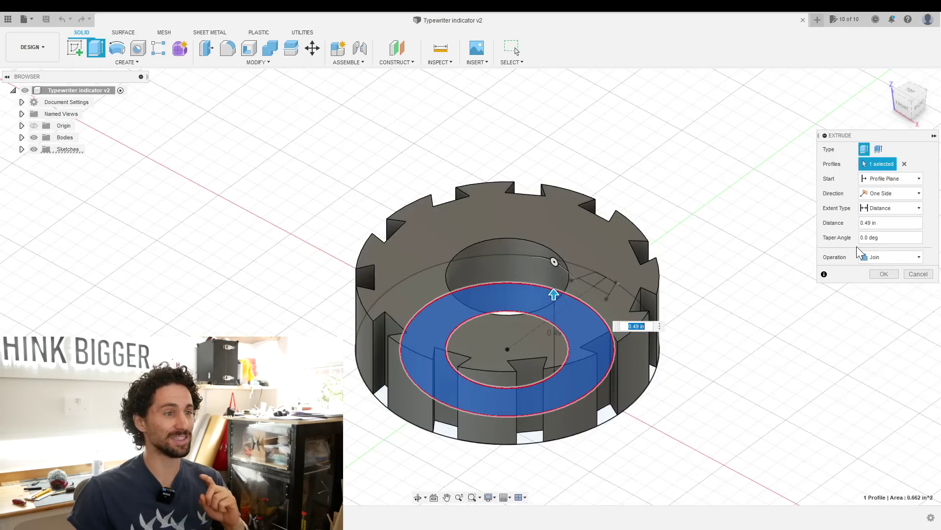
left_click(890, 257)
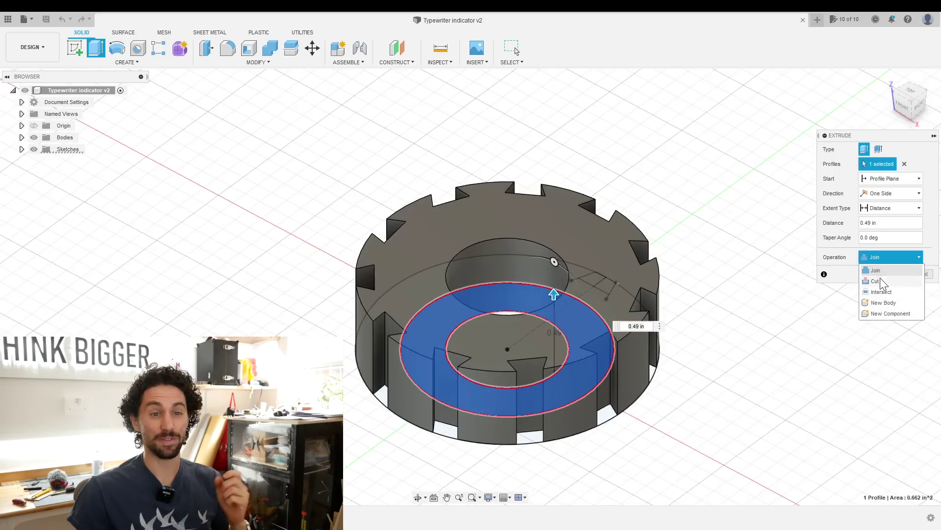
left_click(880, 293)
left_click(884, 275)
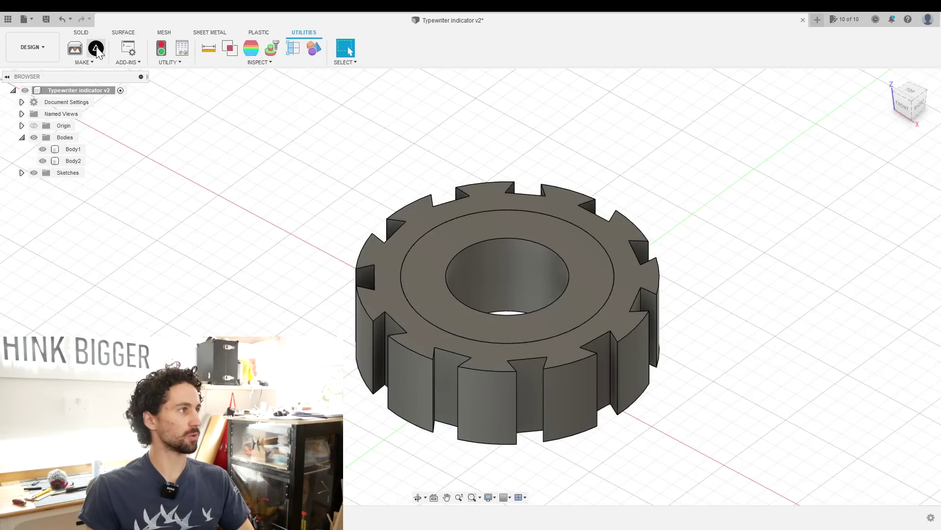
Export the inner ring body from its top face with Export to Origin, saving the SVG as "inner ring".
left_click(96, 48)
left_click(592, 273)
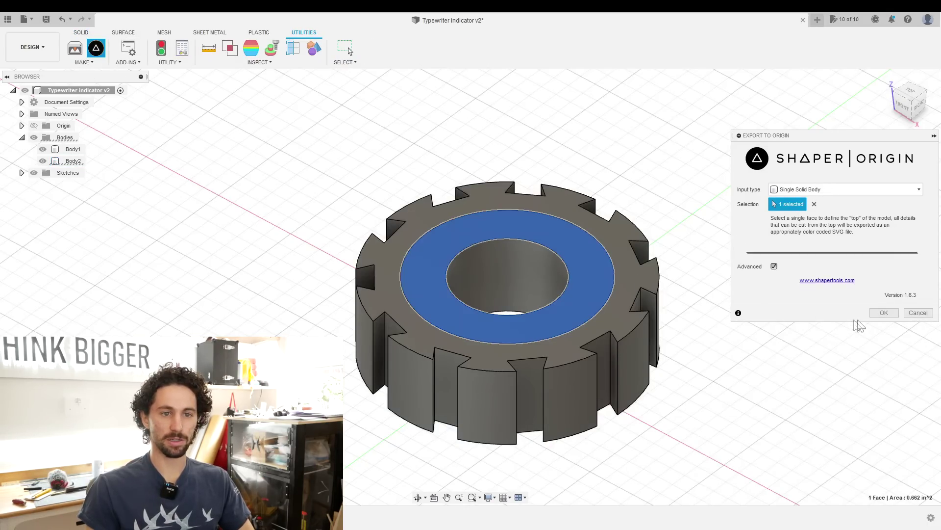
left_click(884, 313)
type("inner ring")
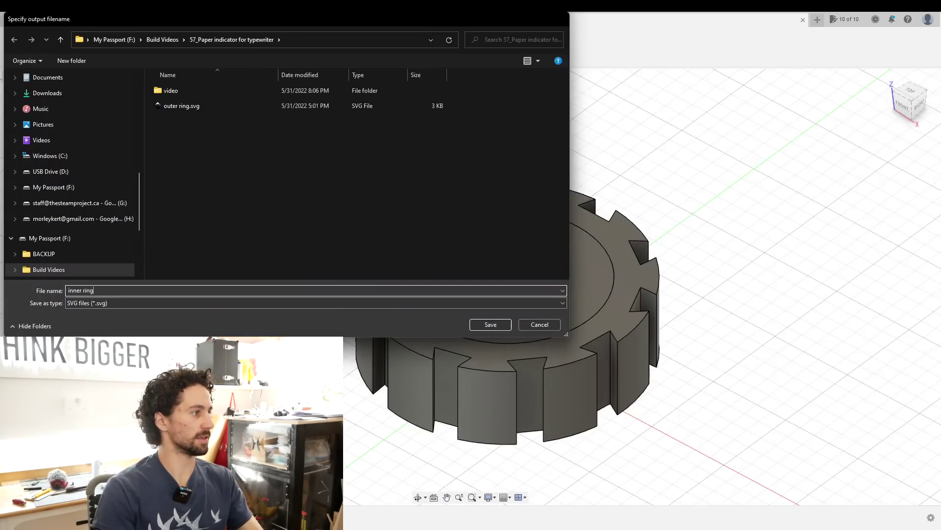
key("Return")
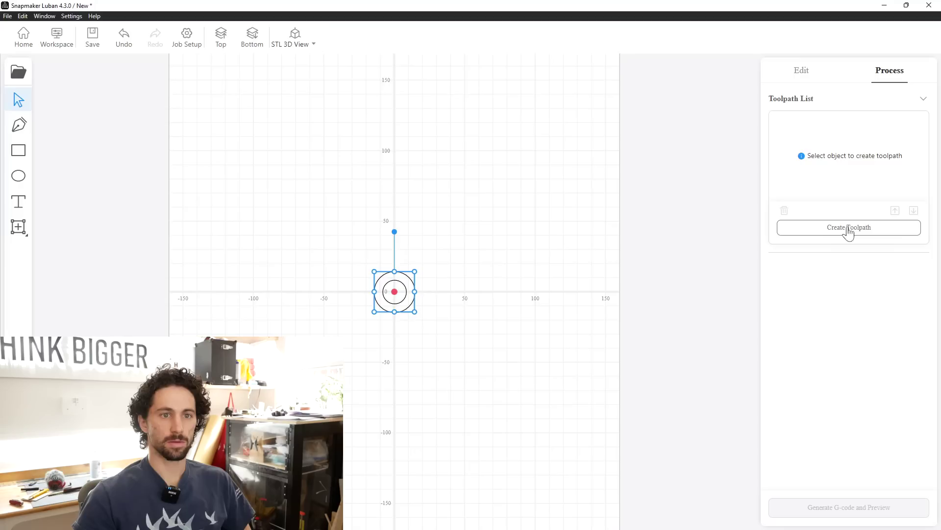
Create a toolpath for the inner ring in Snapmaker Luban, using the Flat End Mill 1.5 as the tool.
left_click(839, 228)
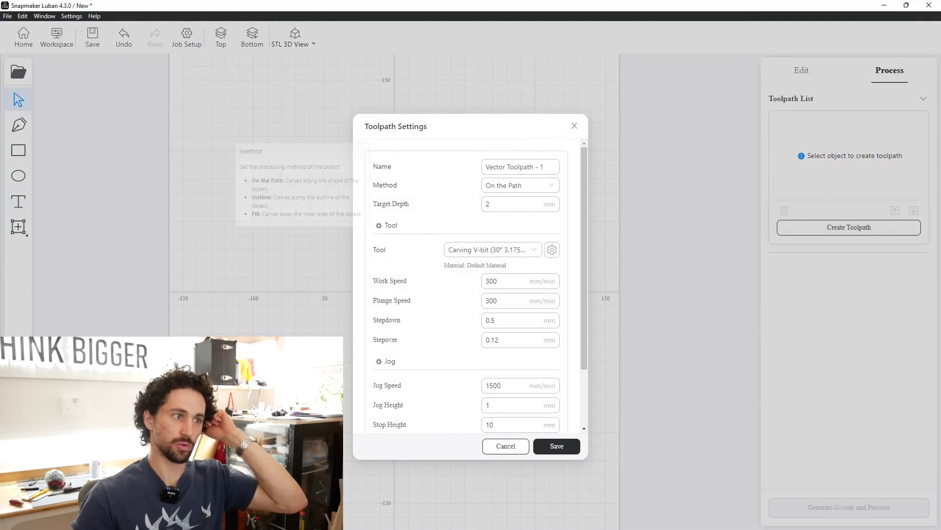
left_click(493, 250)
left_click(490, 297)
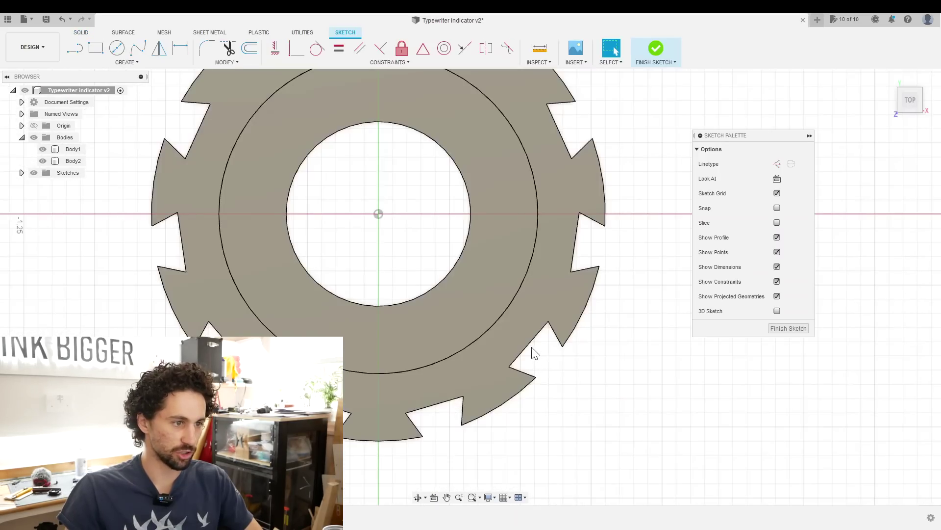
Switch to Fusion 360, close the projected outline of the upper dovetail notch with a line, and extrude it as a new body.
key("p")
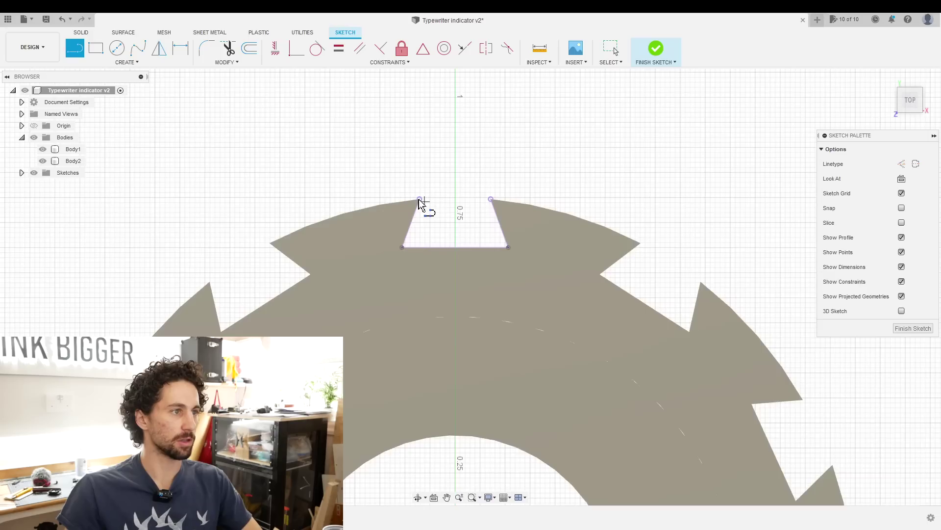
left_click(490, 199)
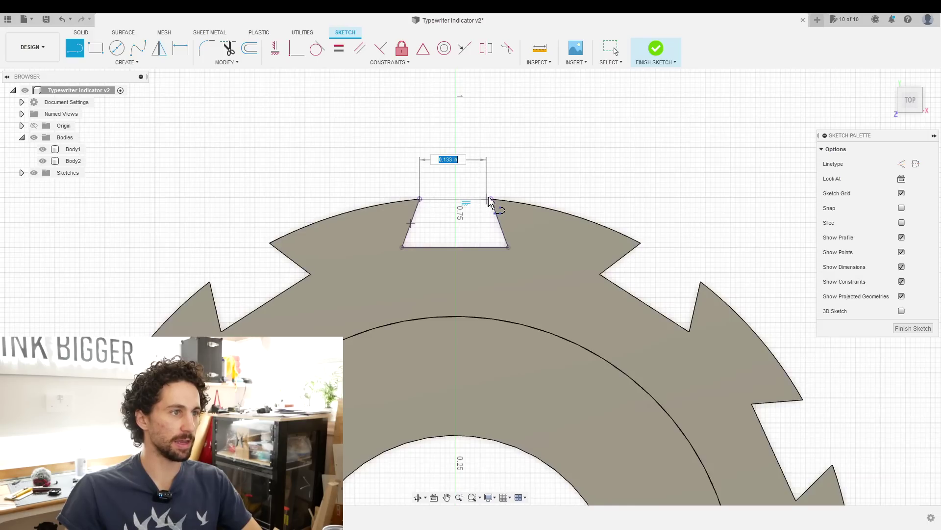
key("Escape")
right_click(461, 228)
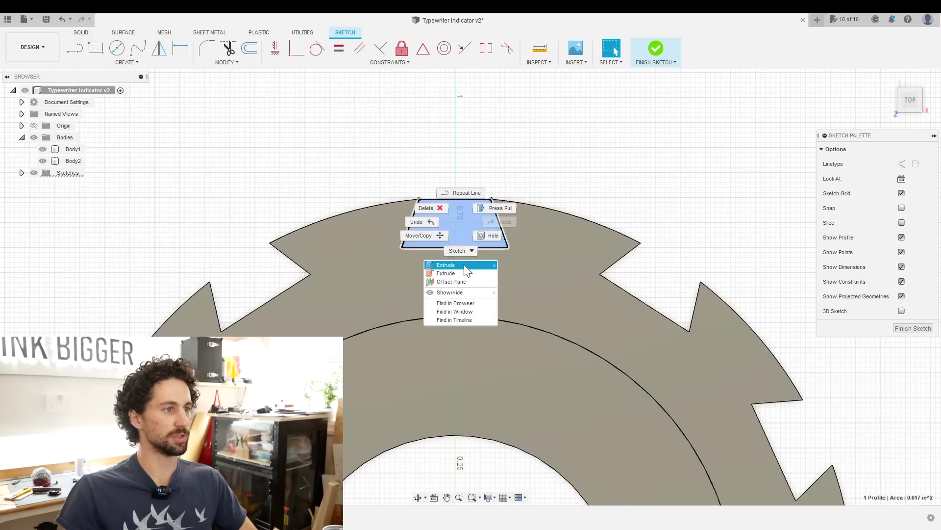
left_click(464, 265)
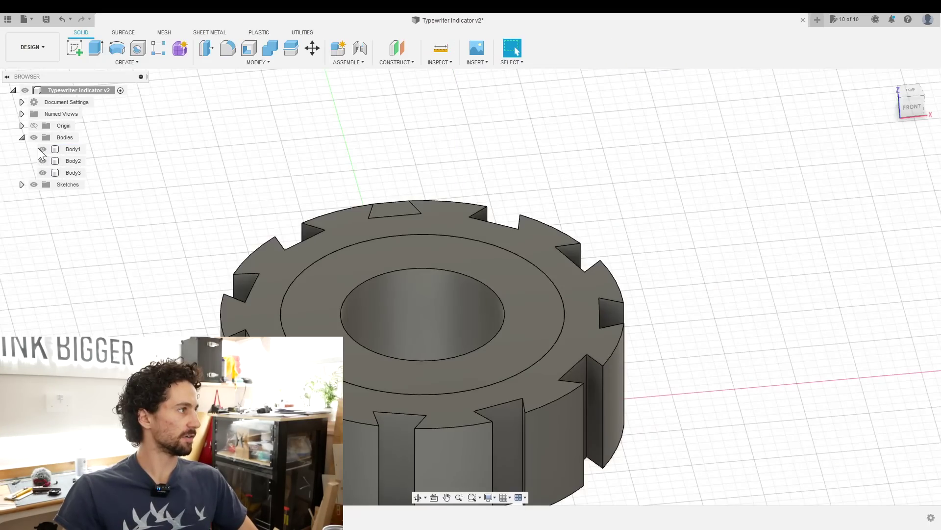
Hide the outer and inner ring bodies, Body1 and Body2, to isolate the dovetail body.
left_click(43, 149)
left_click(43, 161)
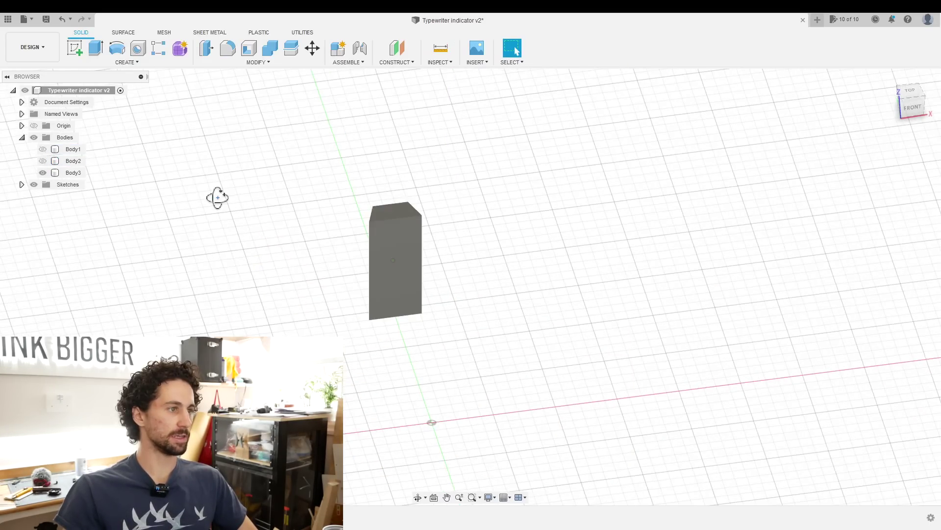
left_click_drag(218, 197, 231, 142)
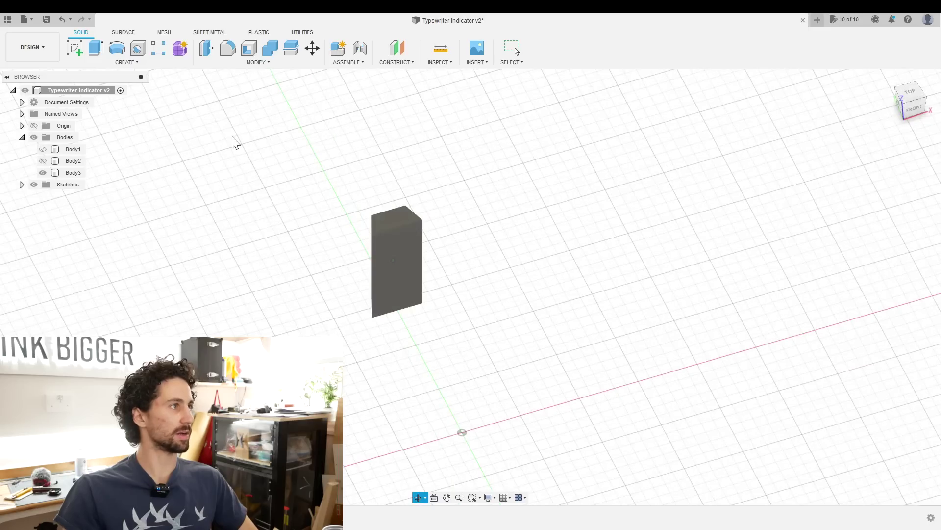
Show the origin geometry and align the dovetail body's wide face with the XY origin plane.
left_click(241, 63)
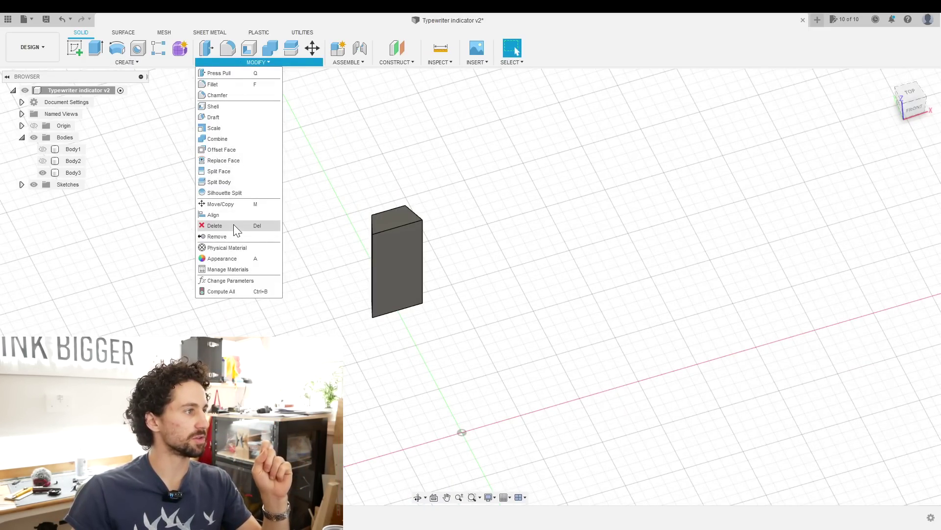
left_click(218, 215)
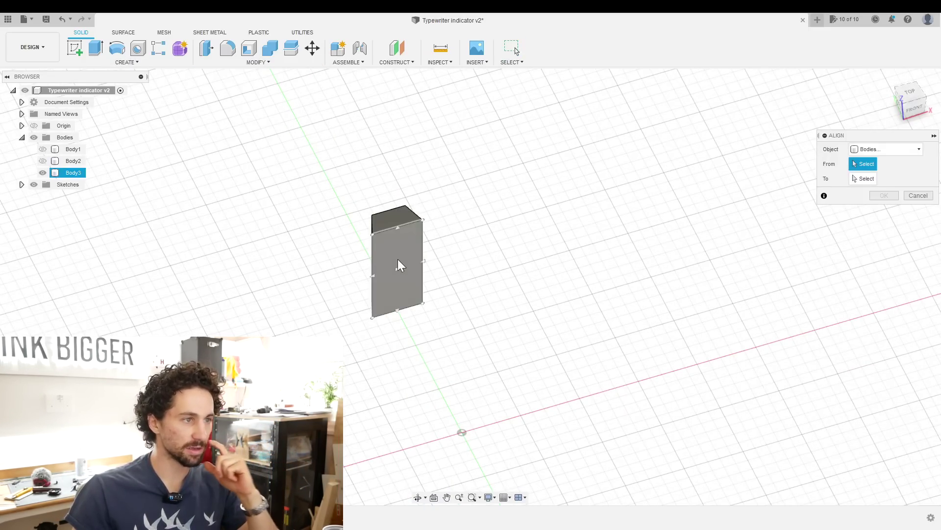
left_click(398, 260)
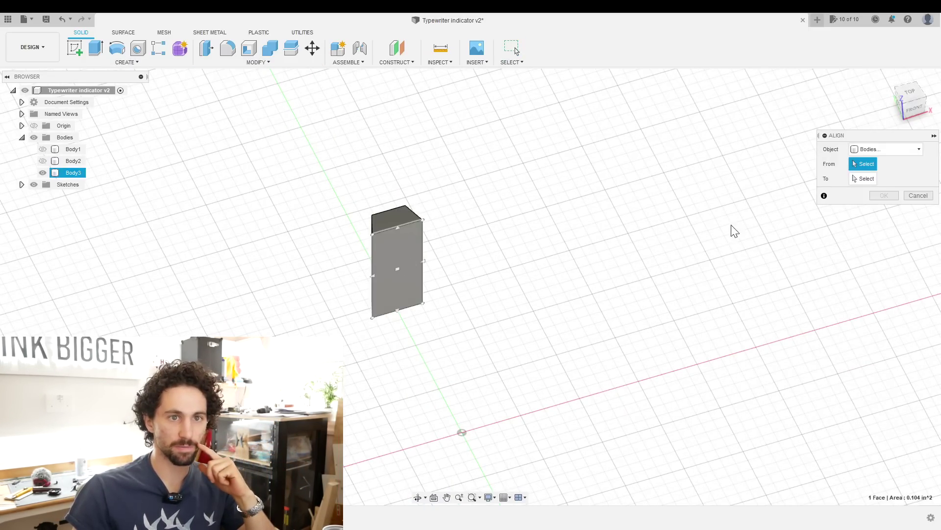
left_click(35, 126)
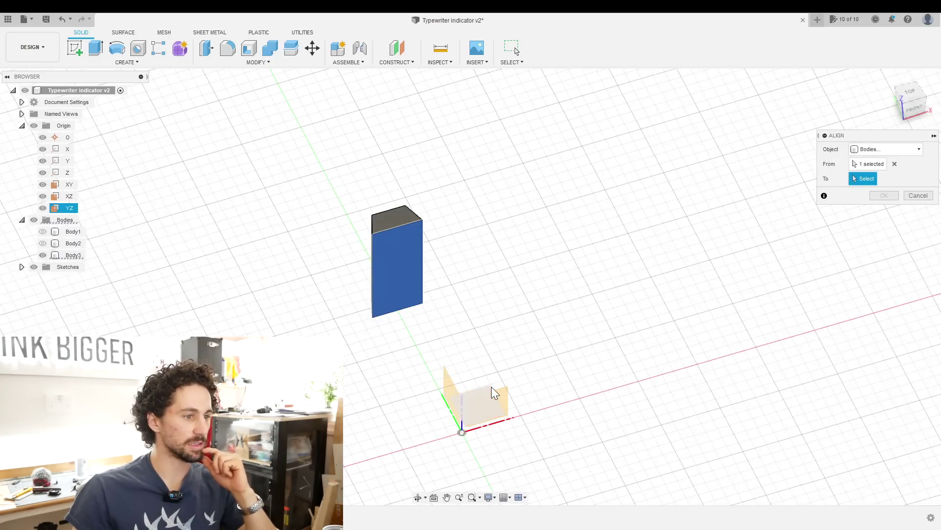
left_click(508, 328)
key("Return")
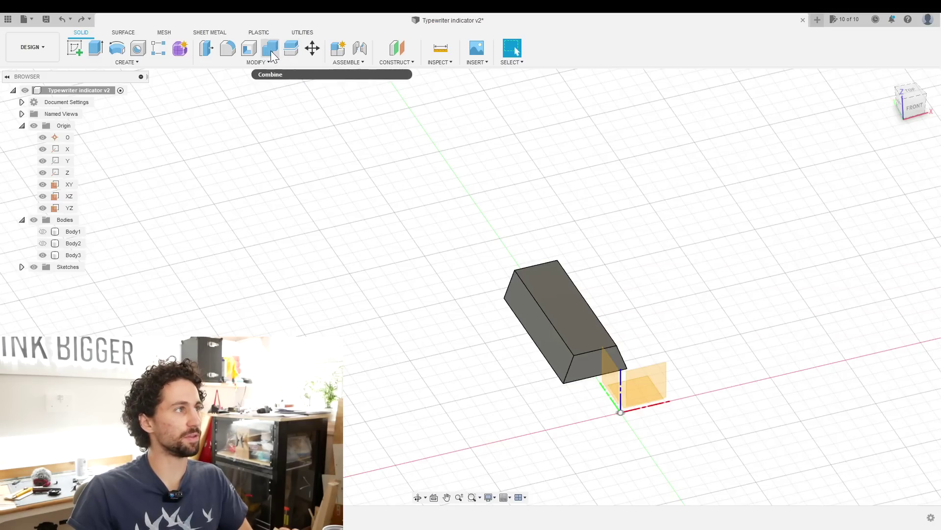
Chamfer the edges at both ends of the dovetail body by distance and angle, 0.03 in at 60 degrees.
left_click(261, 63)
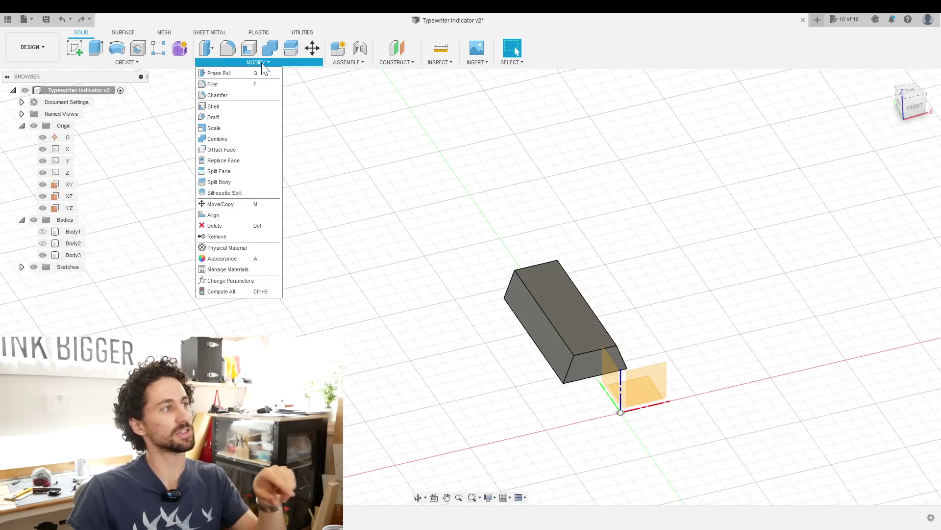
left_click(228, 95)
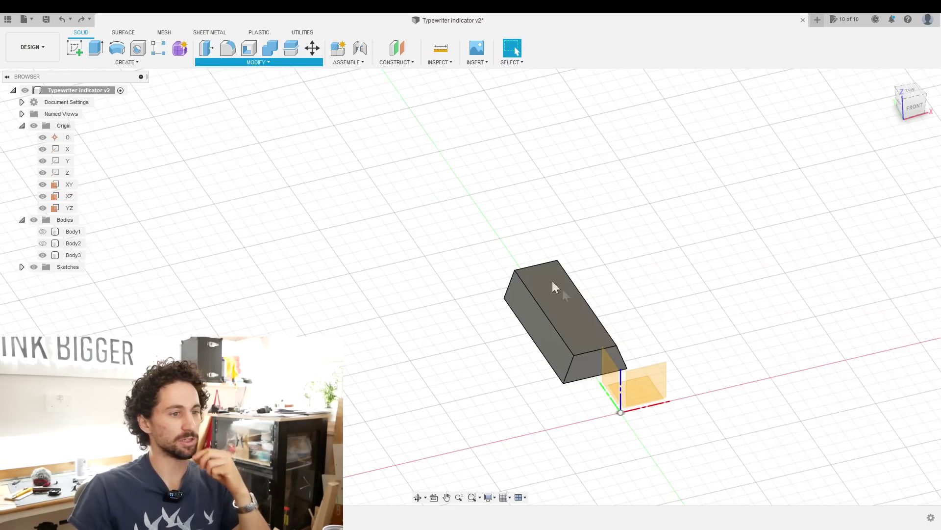
left_click(570, 363)
left_click(867, 207)
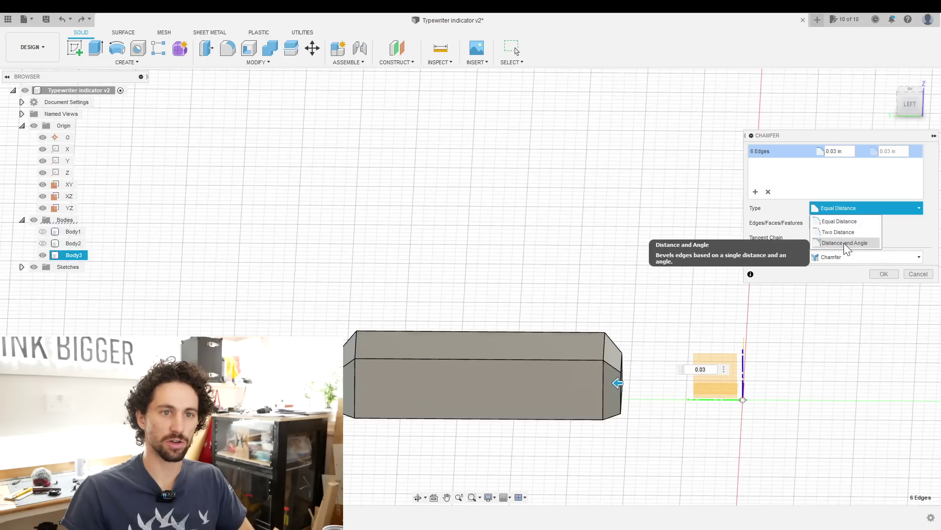
left_click(845, 243)
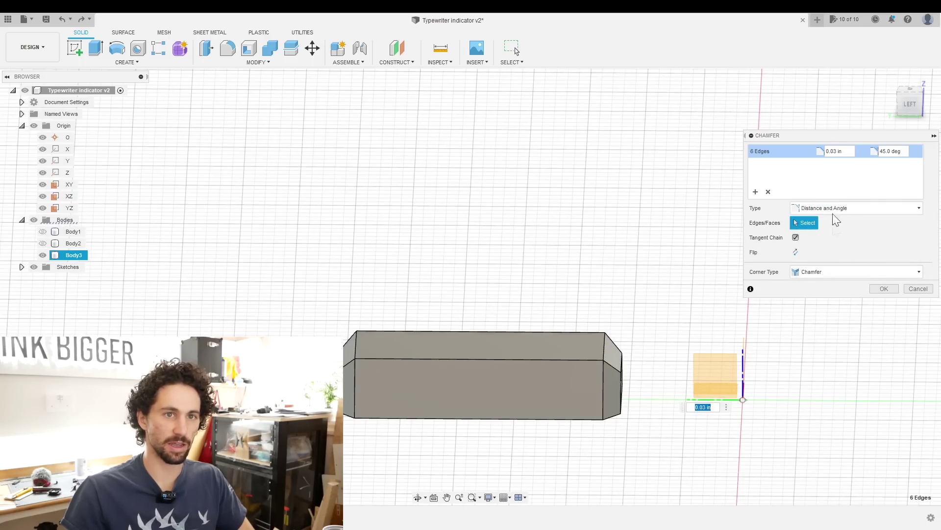
double_click(882, 152)
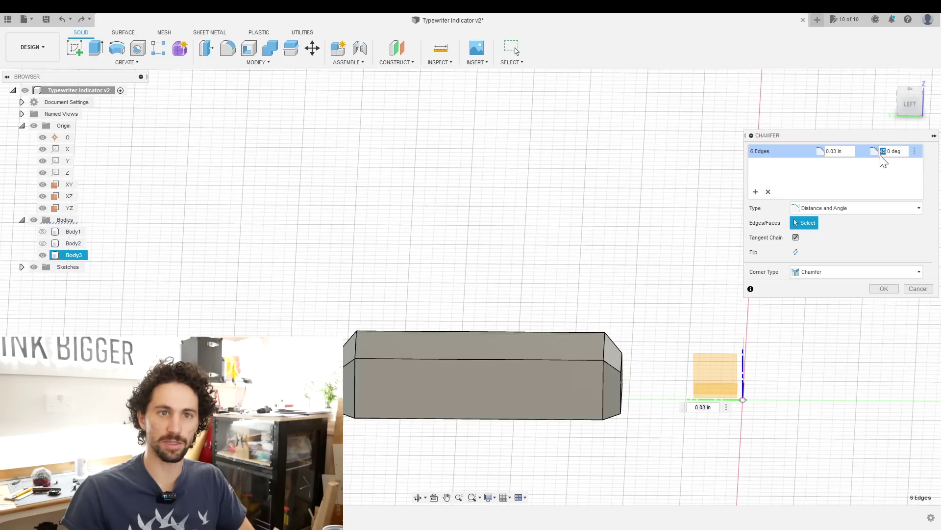
type("60")
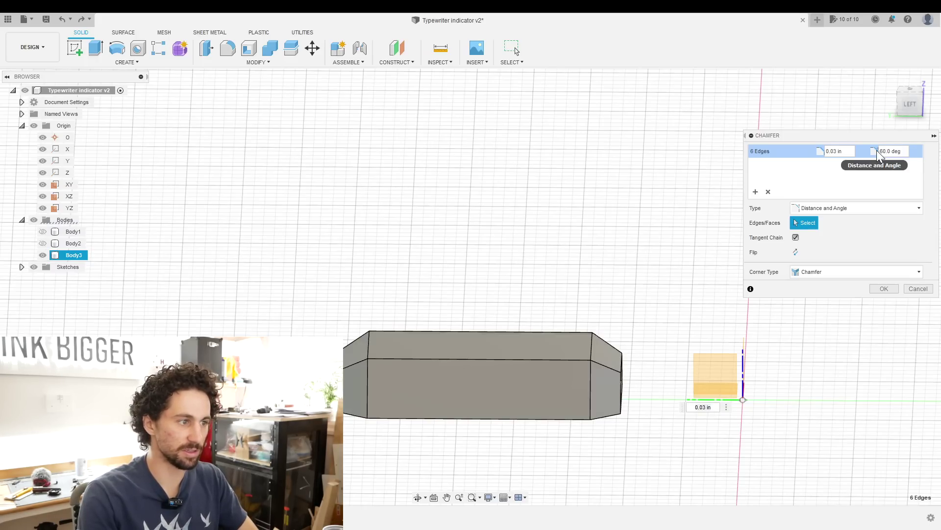
scroll(536, 237, "down", 3)
key("Tab")
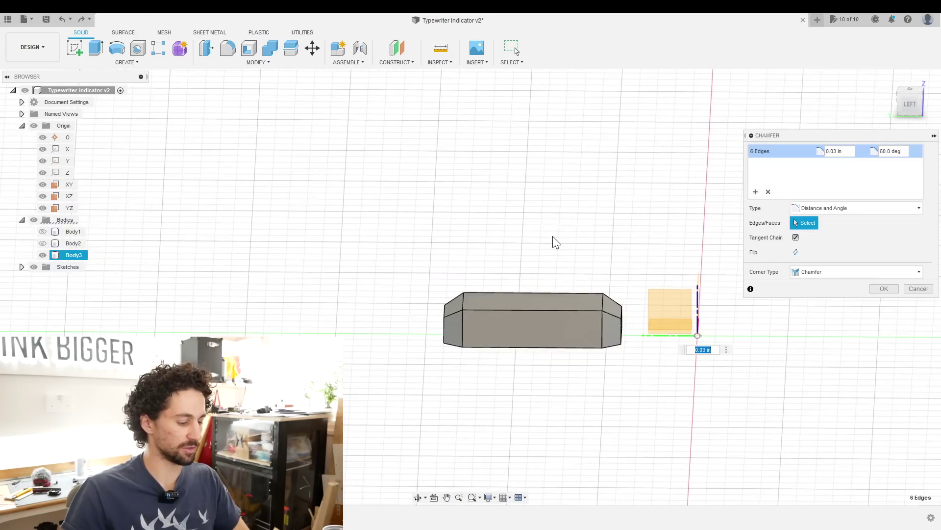
key("Return")
Start a sketch on the dovetail body's narrow upper face, rotate it to lie lengthwise, and place the text 2 centred on it.
left_click(78, 43)
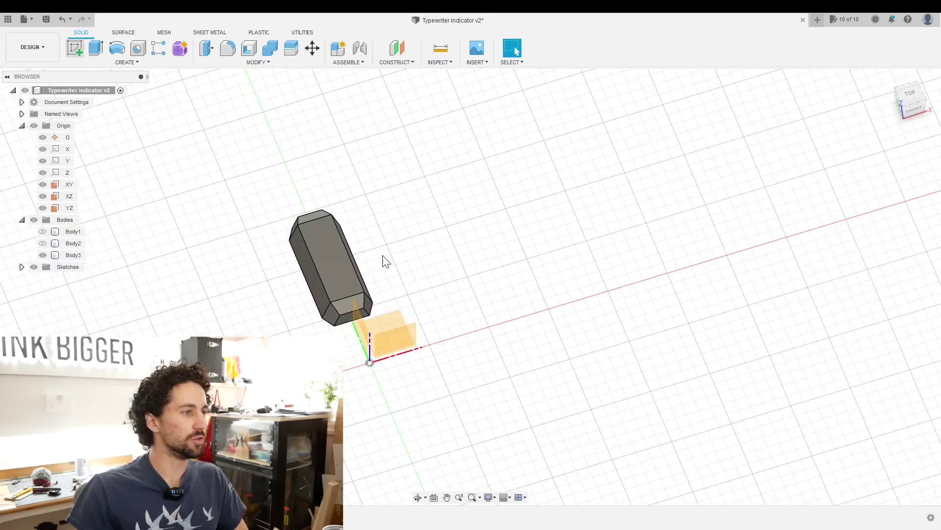
left_click(341, 279)
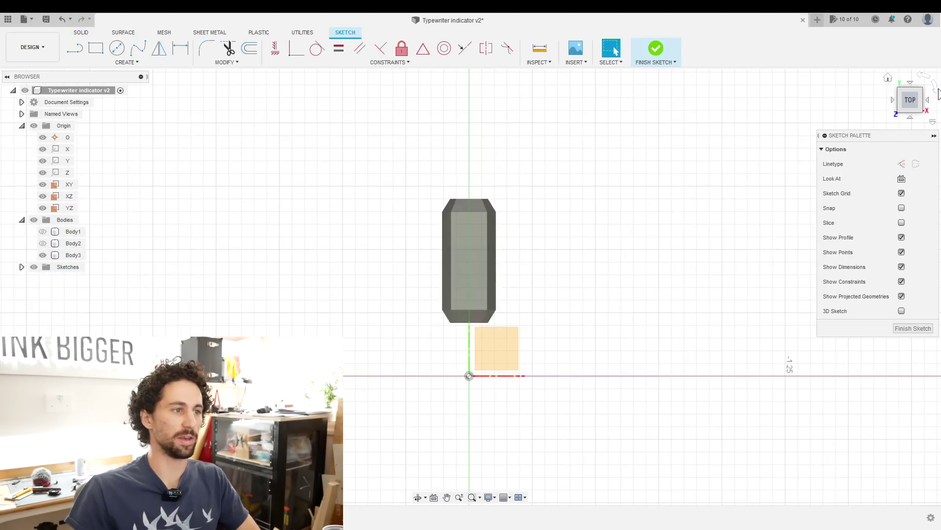
left_click(938, 93)
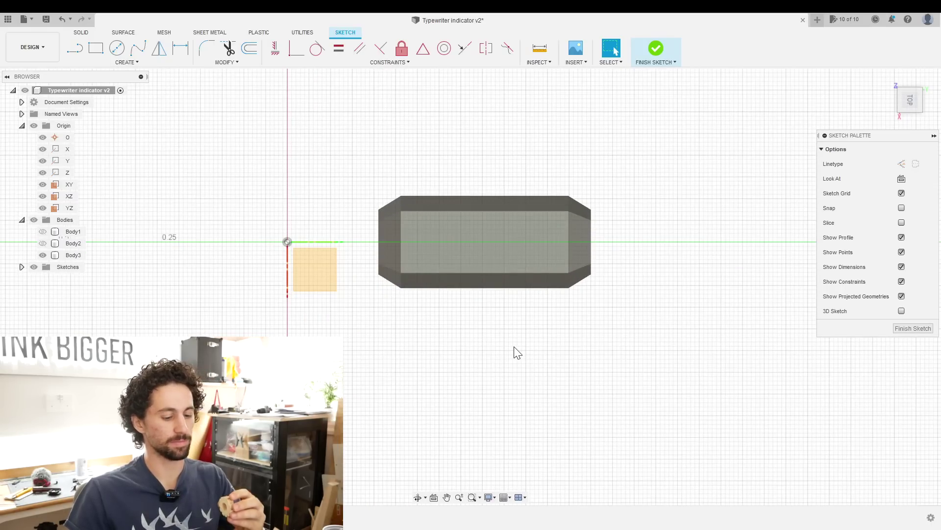
left_click(122, 62)
left_click(108, 170)
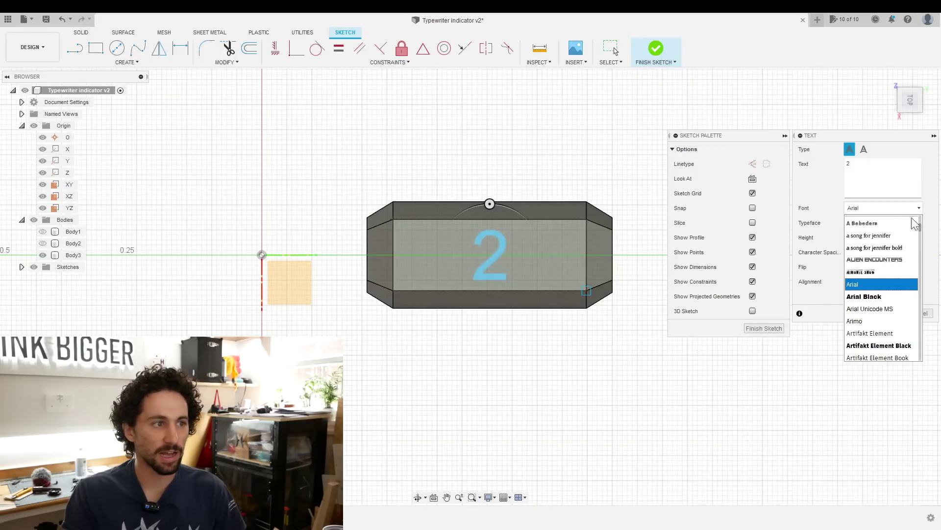
Set the sketch text's font to Open Sans Semibold and replace the 2 with 123456789.
scroll(892, 271, "down", 2)
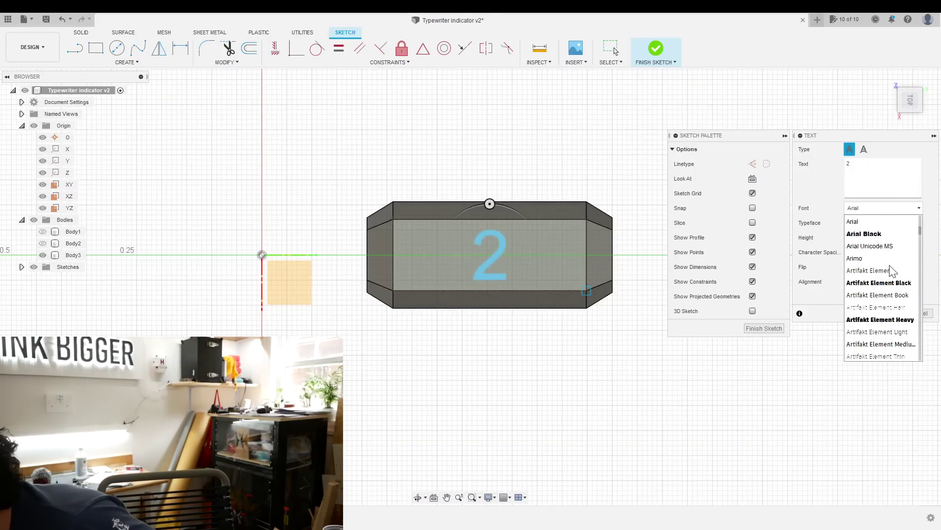
scroll(891, 271, "down", 15)
left_click(882, 319)
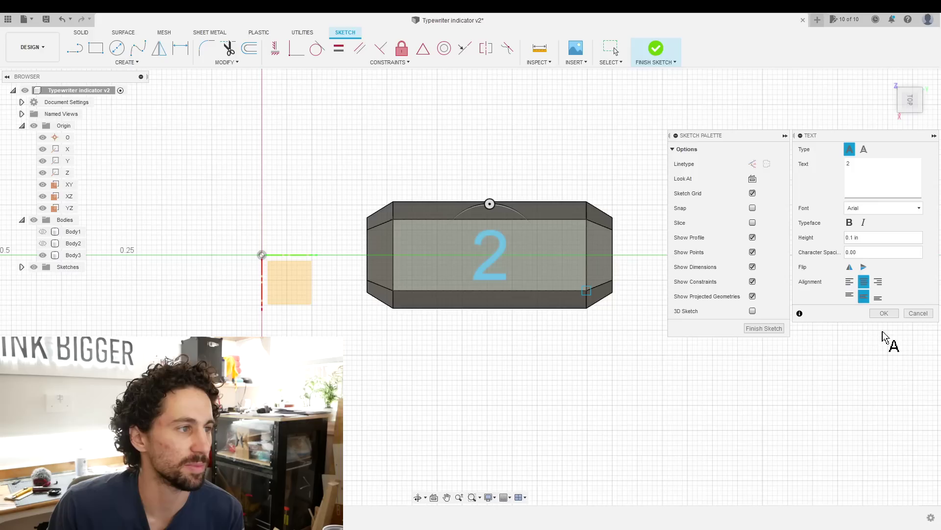
scroll(894, 209, "up", 5)
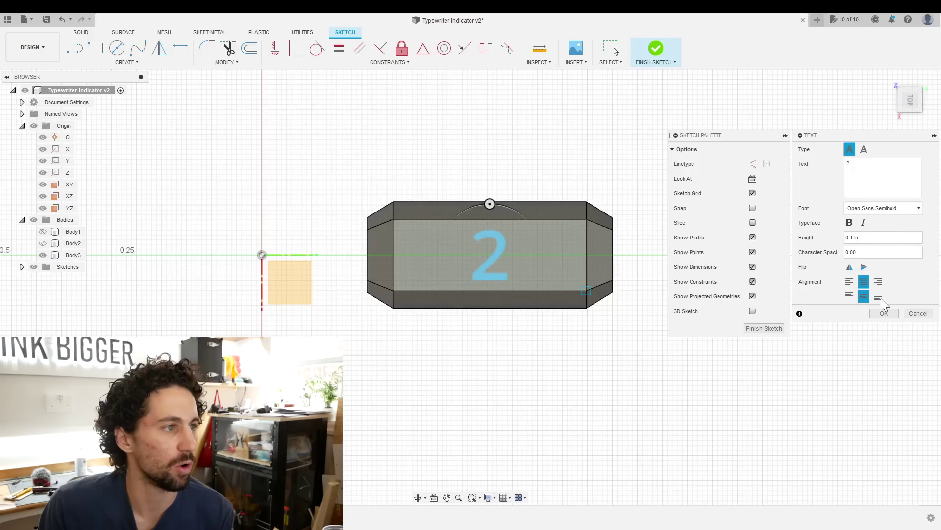
key("BackSpace")
type("123456789")
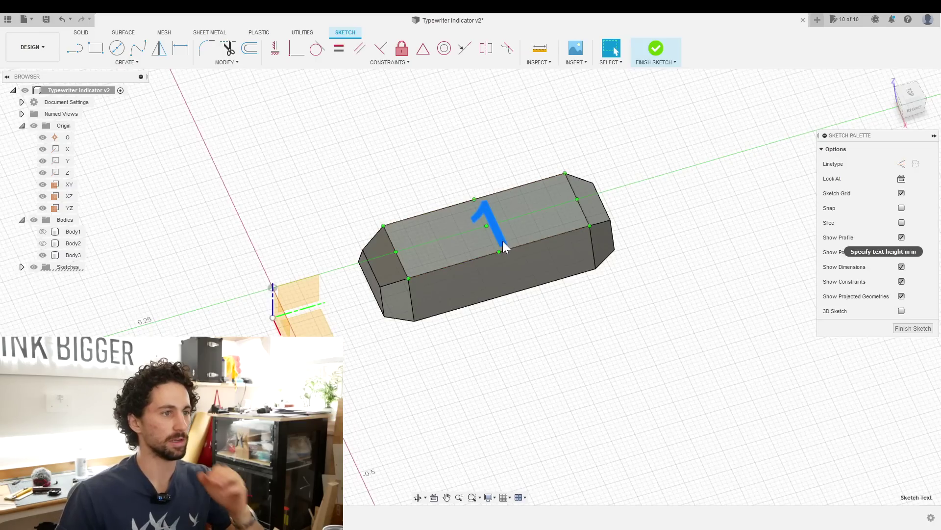
Extrude the digit 1 on the dovetail body's upper face by 0.45 mm, joined to the body.
right_click(503, 240)
left_click(528, 224)
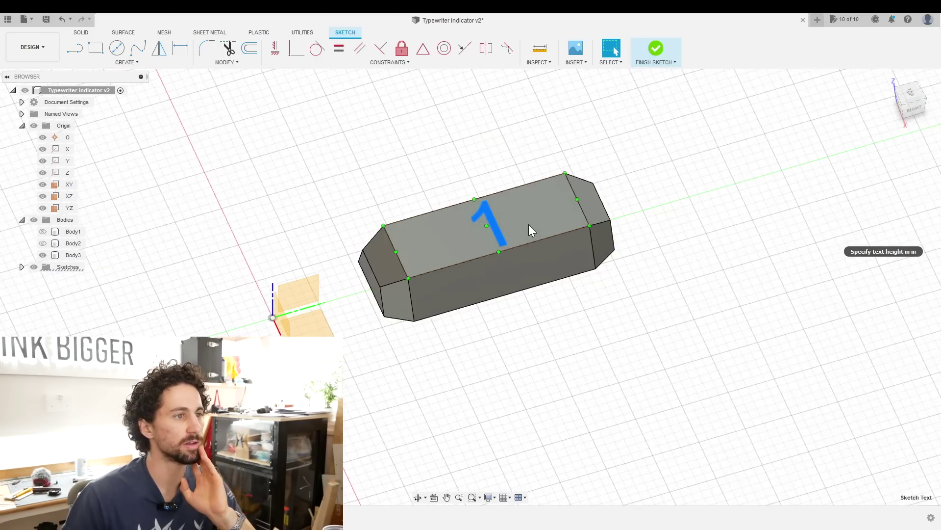
key("e")
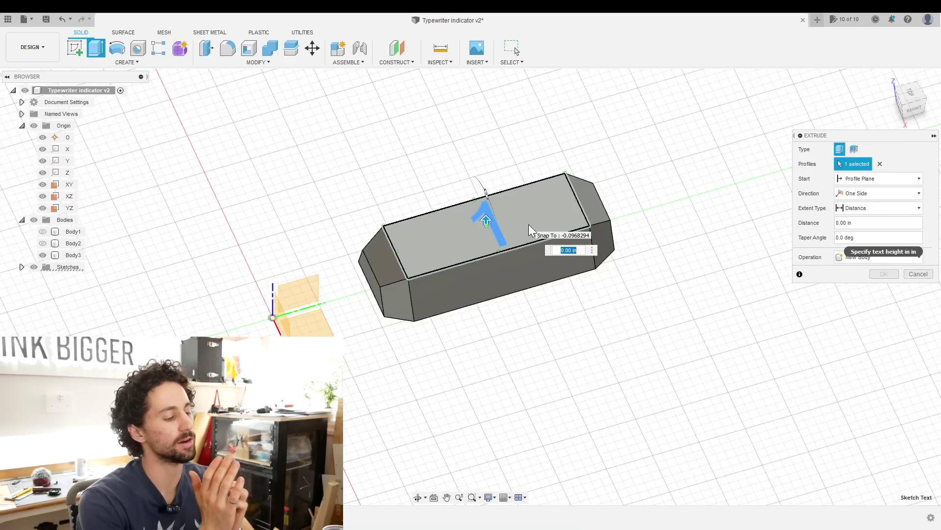
type("0.4")
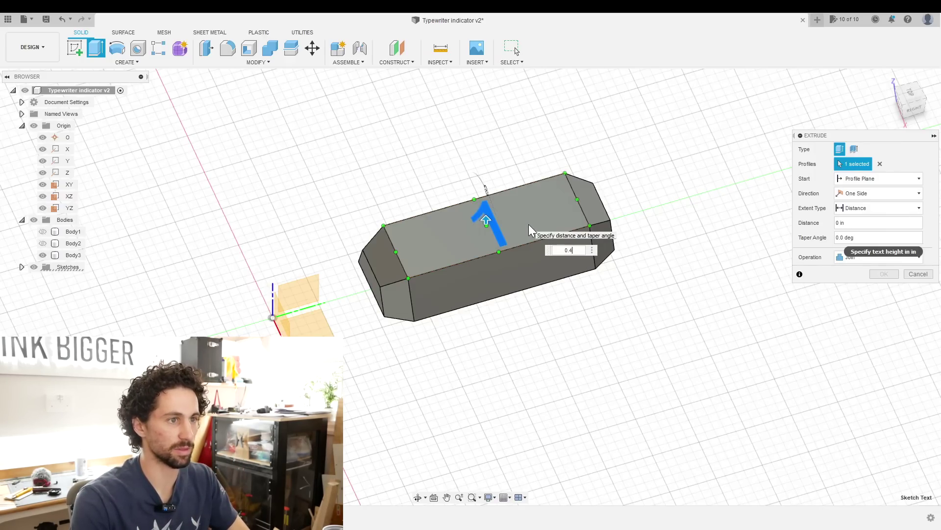
type("5mm")
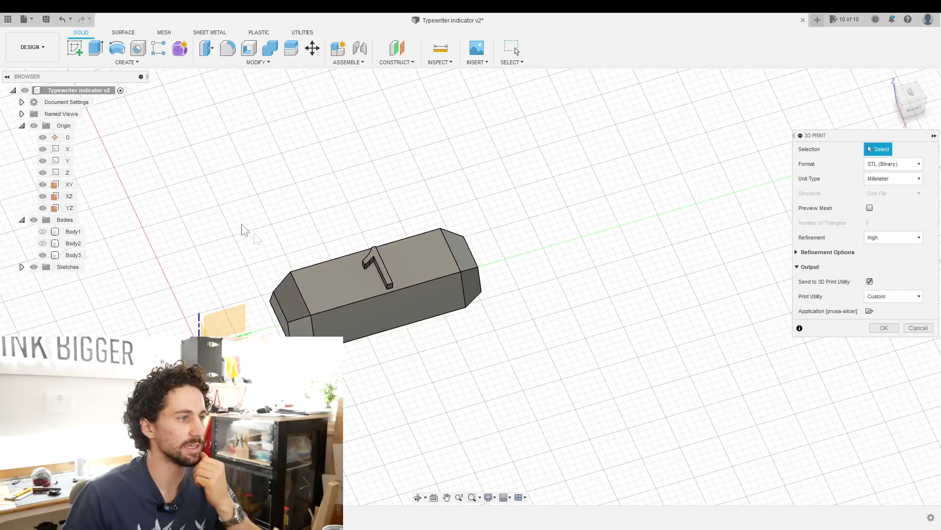
Send the numbered dovetail body to PrusaSlicer as a binary STL and slice it with the 0.15mm QUALITY preset.
left_click(321, 289)
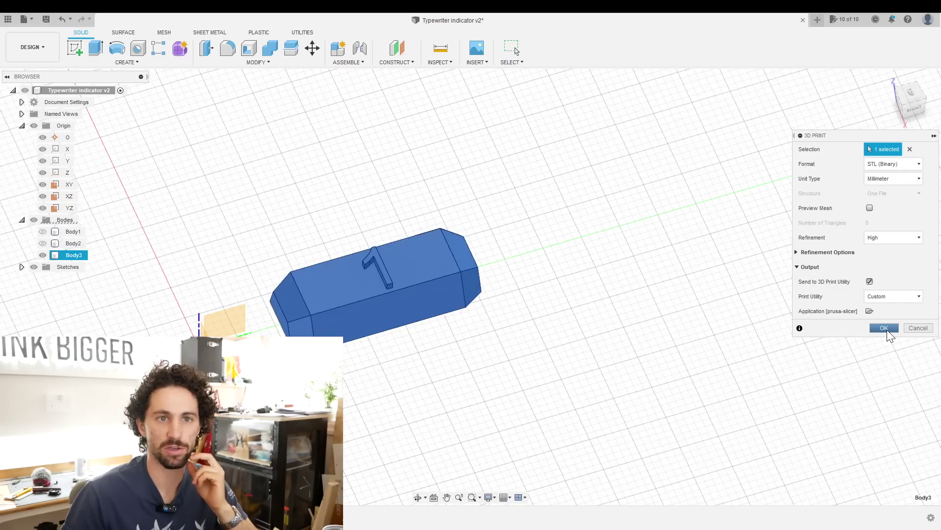
left_click(884, 327)
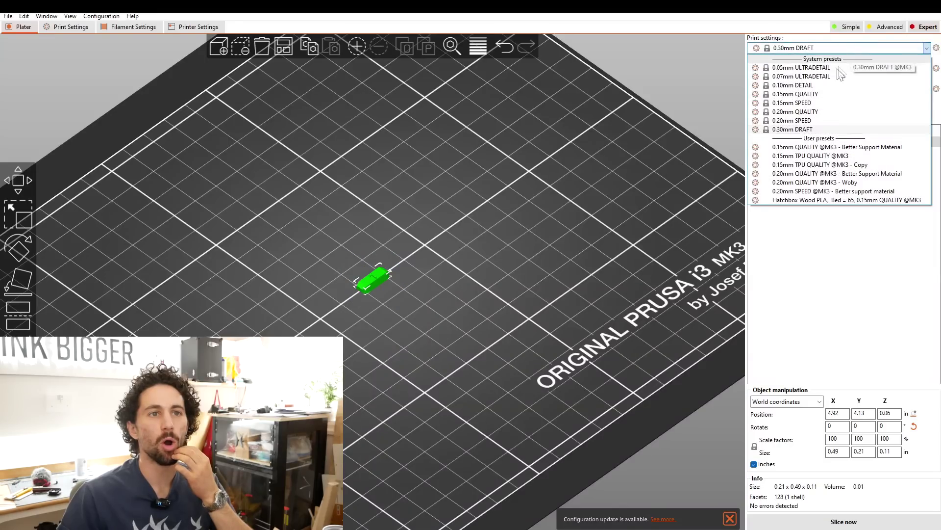
left_click(824, 93)
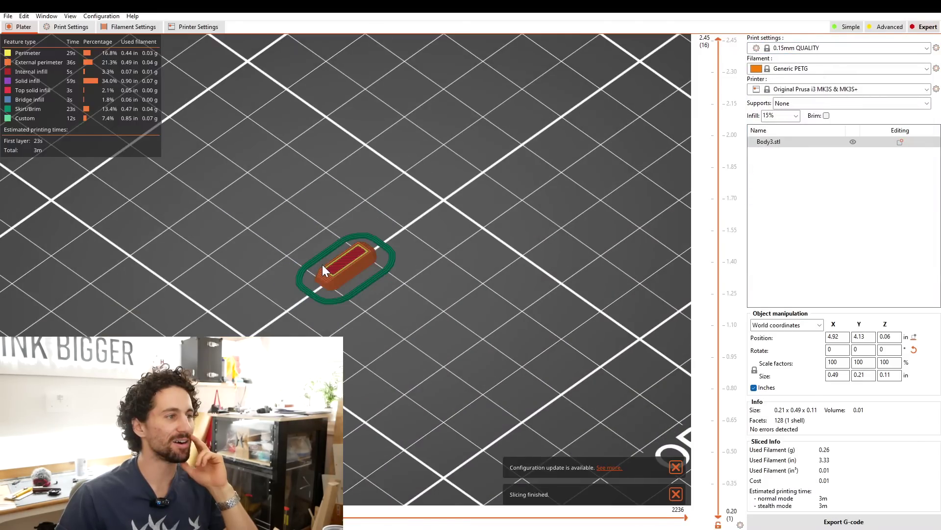
scroll(322, 264, "up", 10)
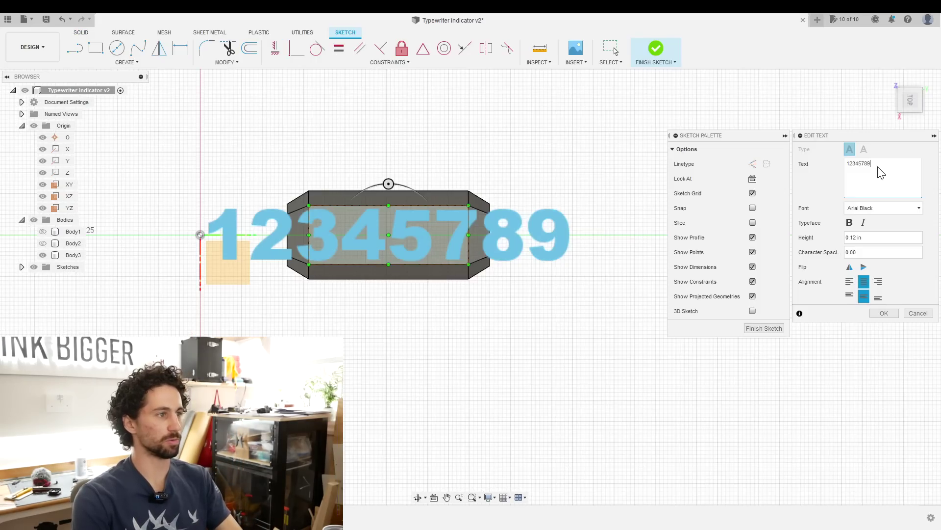
Return to Fusion 360 and shorten the Arial Black number text on the dovetail body to the single digit 1.
key("BackSpace")
key("BackSpace")
key("BackSpace")
key("BackSpace")
key("BackSpace")
key("BackSpace")
key("BackSpace")
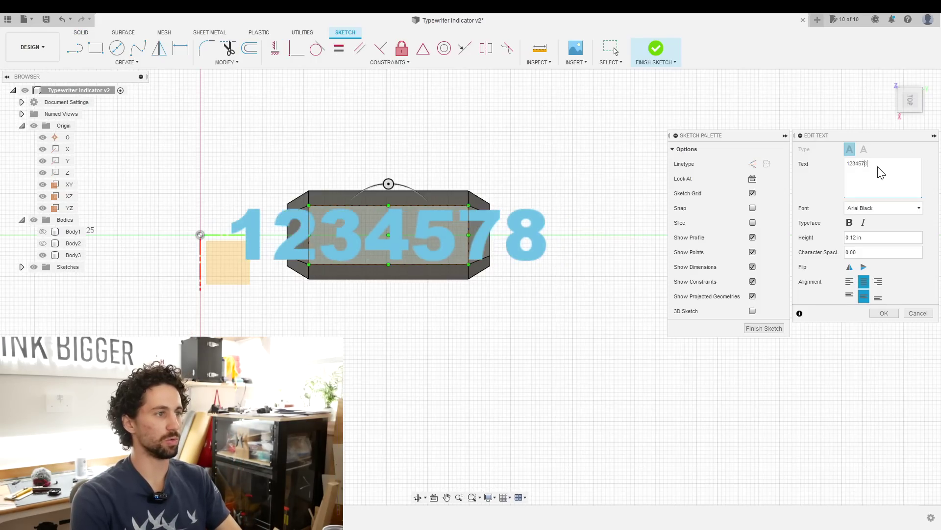
left_click(883, 314)
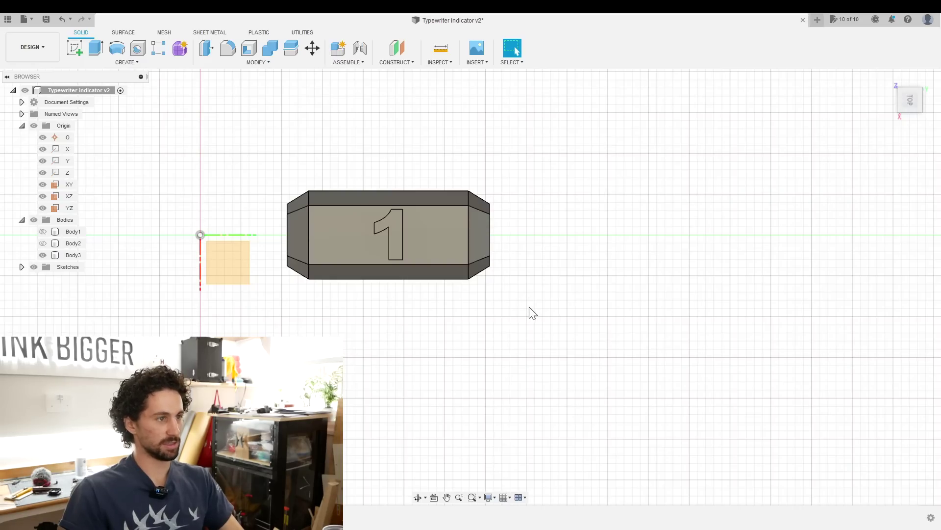
Send the dovetail body with the bolder digit to PrusaSlicer again and inspect the sliced digit up close.
left_click_drag(532, 313, 536, 257)
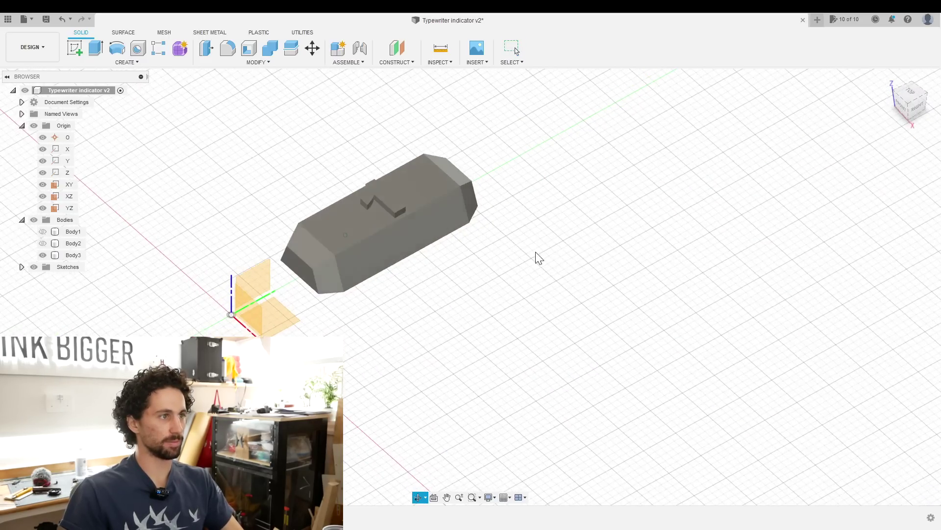
left_click(25, 22)
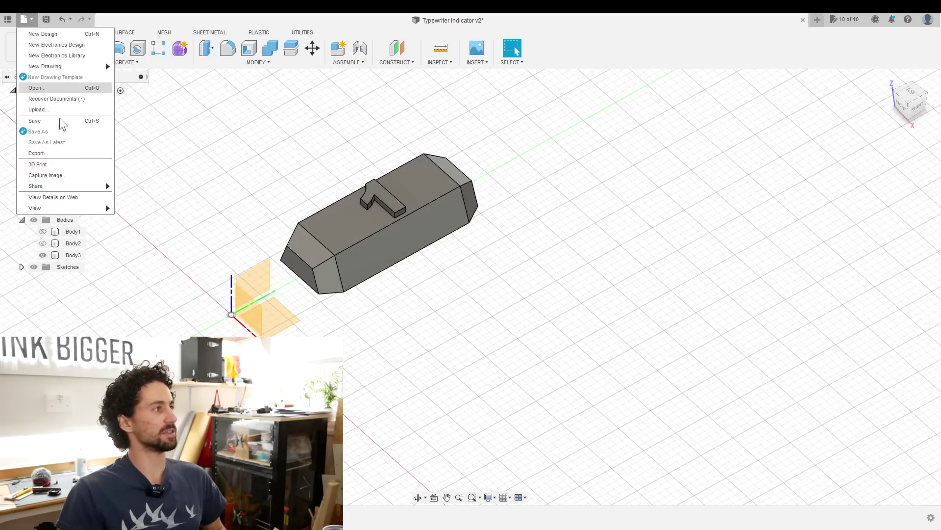
left_click(276, 223)
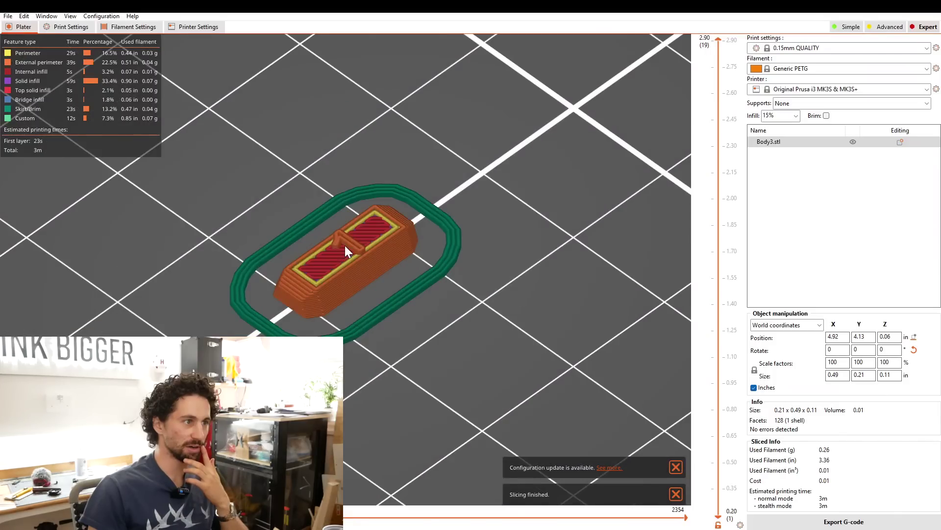
scroll(345, 245, "up", 5)
left_click_drag(399, 272, 262, 251)
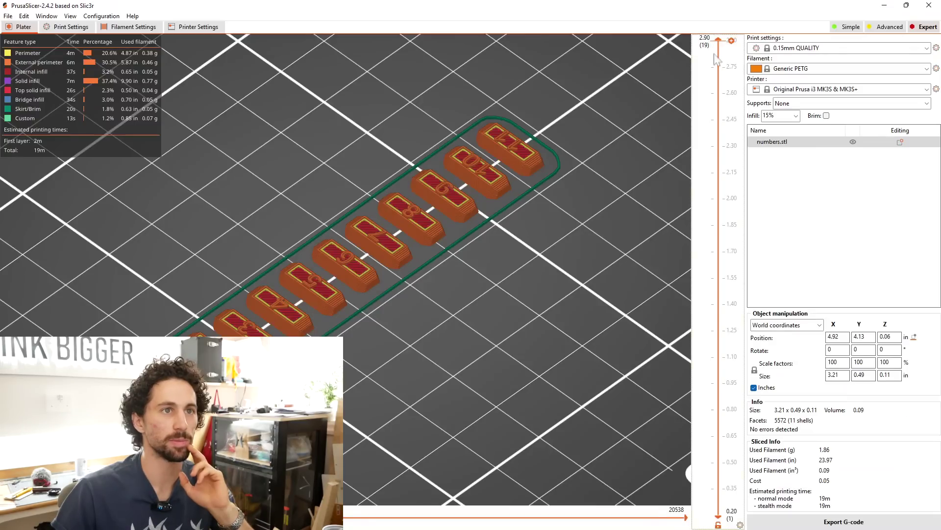
Add a color change at the 2.60 mm layer of numbers.stl and re-slice the keys with 100% infill.
left_click_drag(715, 55, 712, 109)
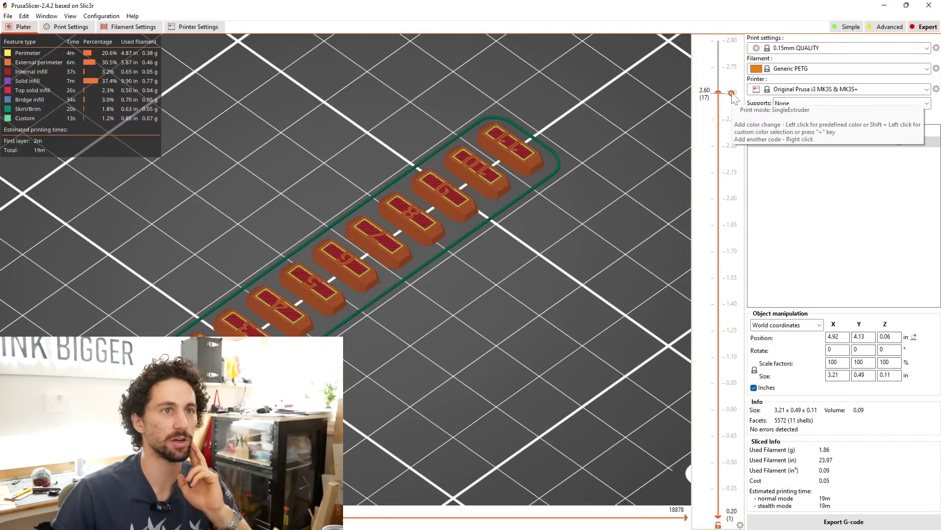
left_click(731, 93)
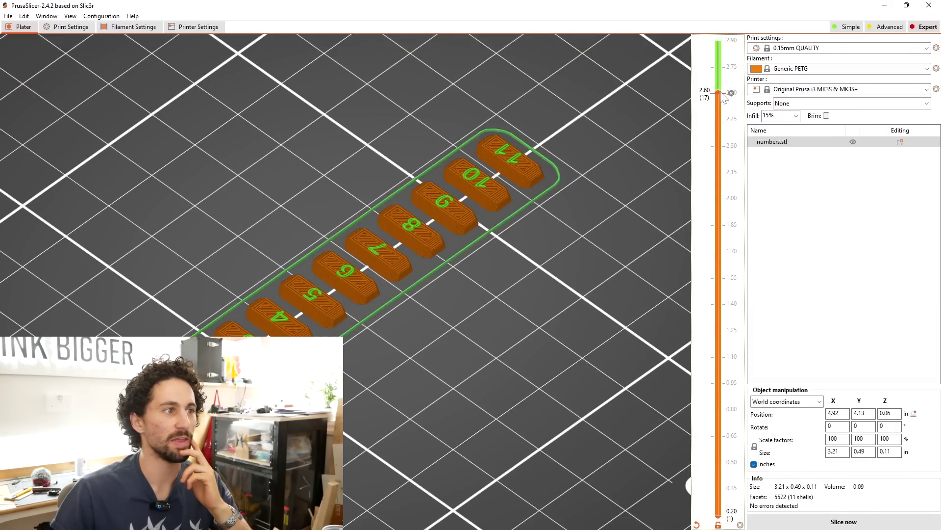
scroll(727, 81, "up", 1)
scroll(727, 81, "up", 1)
scroll(721, 98, "down", 4)
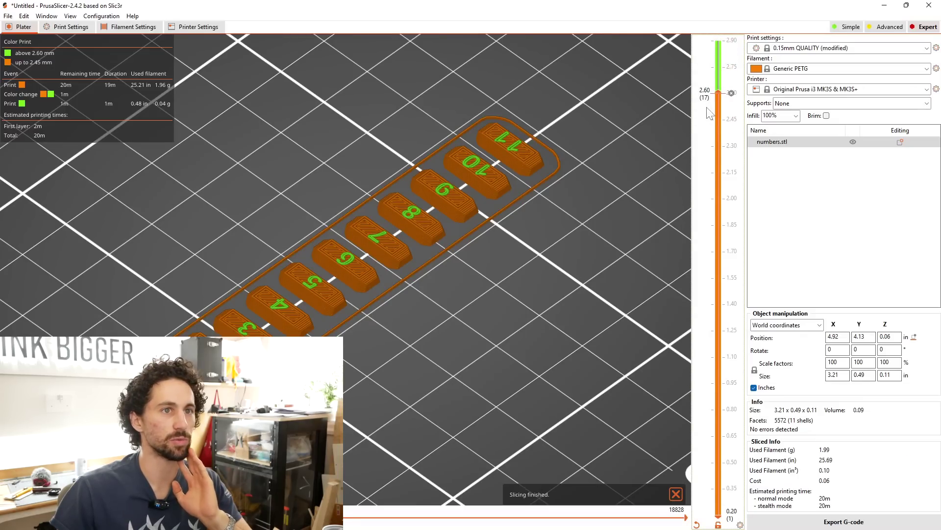
scroll(711, 104, "down", 2)
scroll(713, 110, "up", 1)
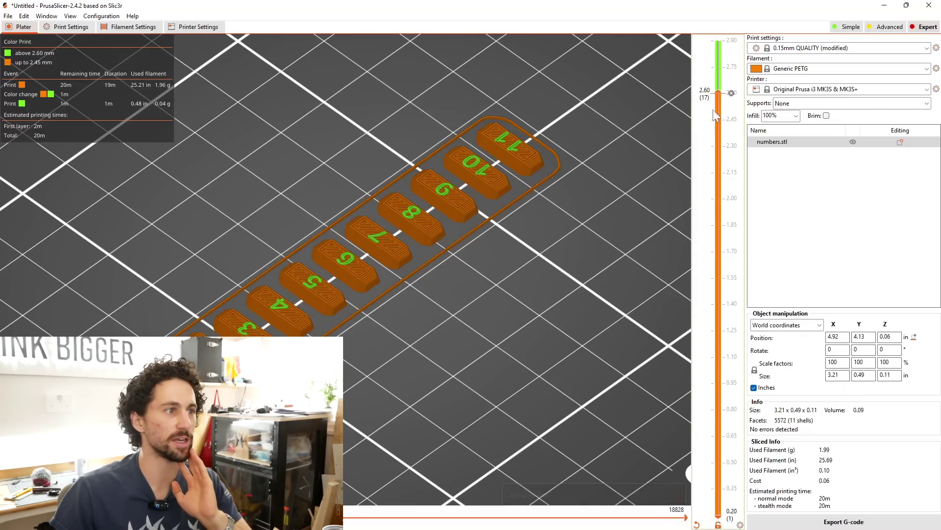
scroll(713, 110, "down", 3)
scroll(711, 284, "up", 6)
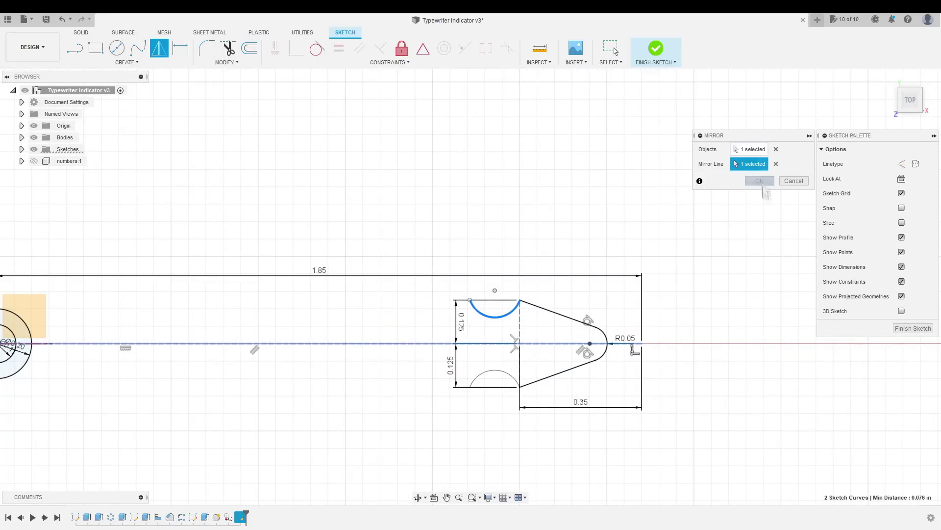
Switch to Fusion 360, mirror the notch arc across the pointer's centre line, and start extruding the pointer profiles as a new body.
left_click(752, 181)
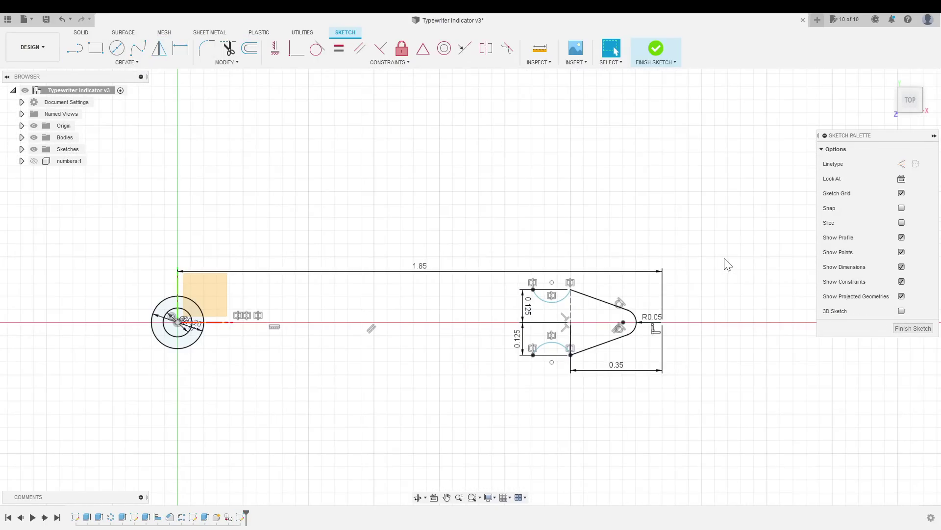
key("e")
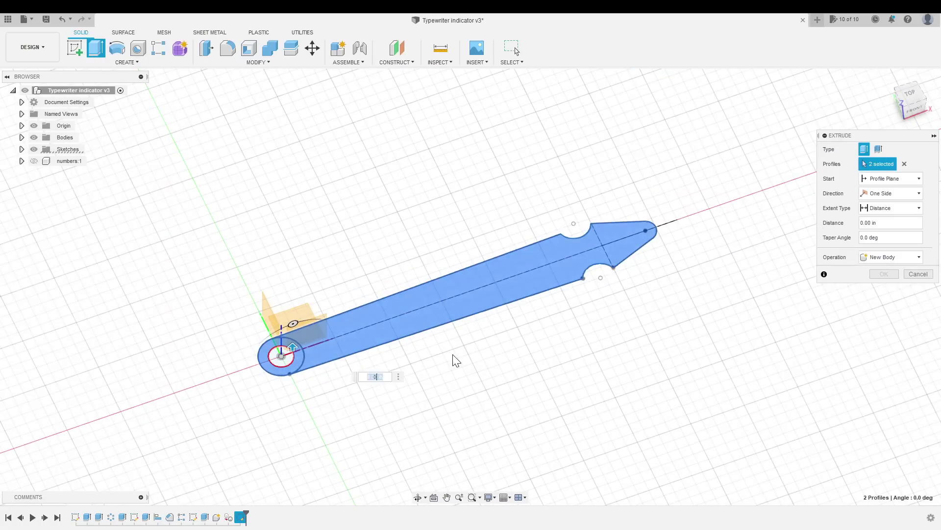